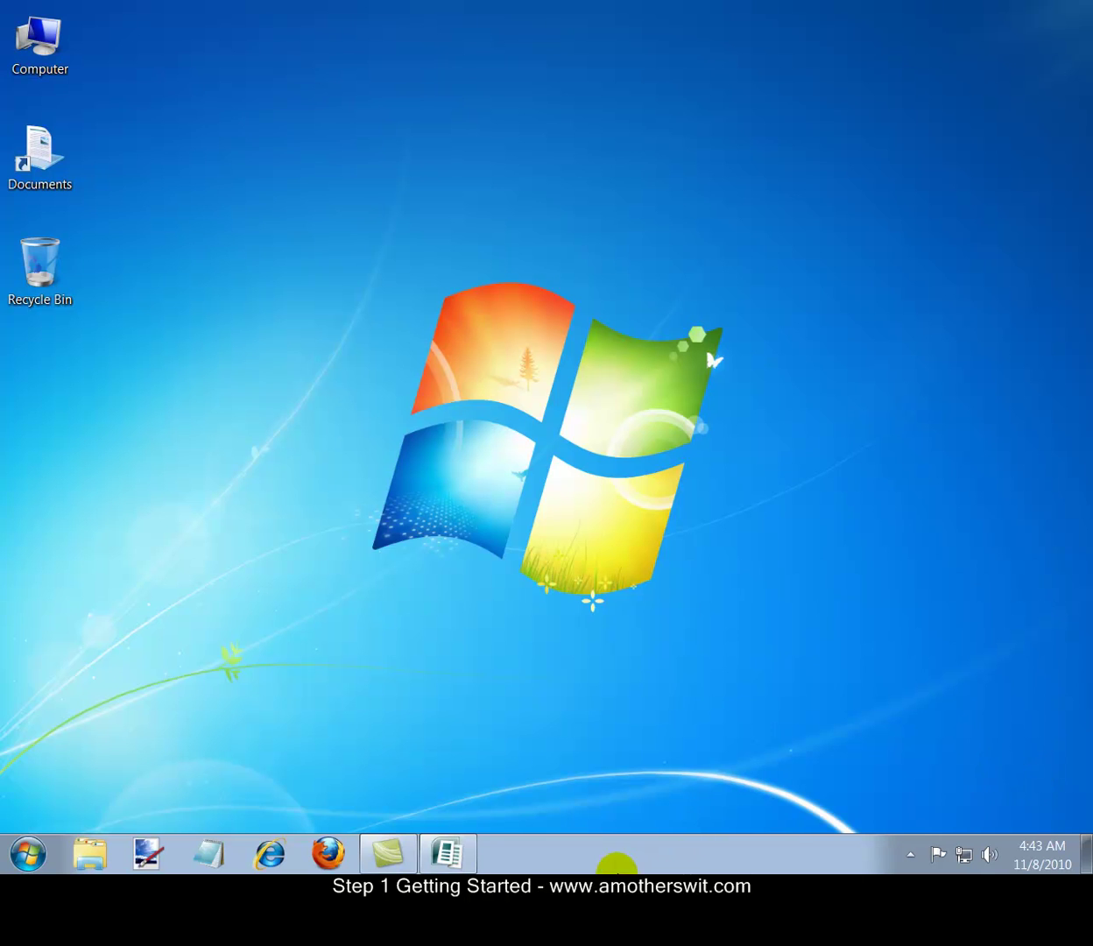
- Launch Publisher and browse the Newsletters template designs
click(446, 847)
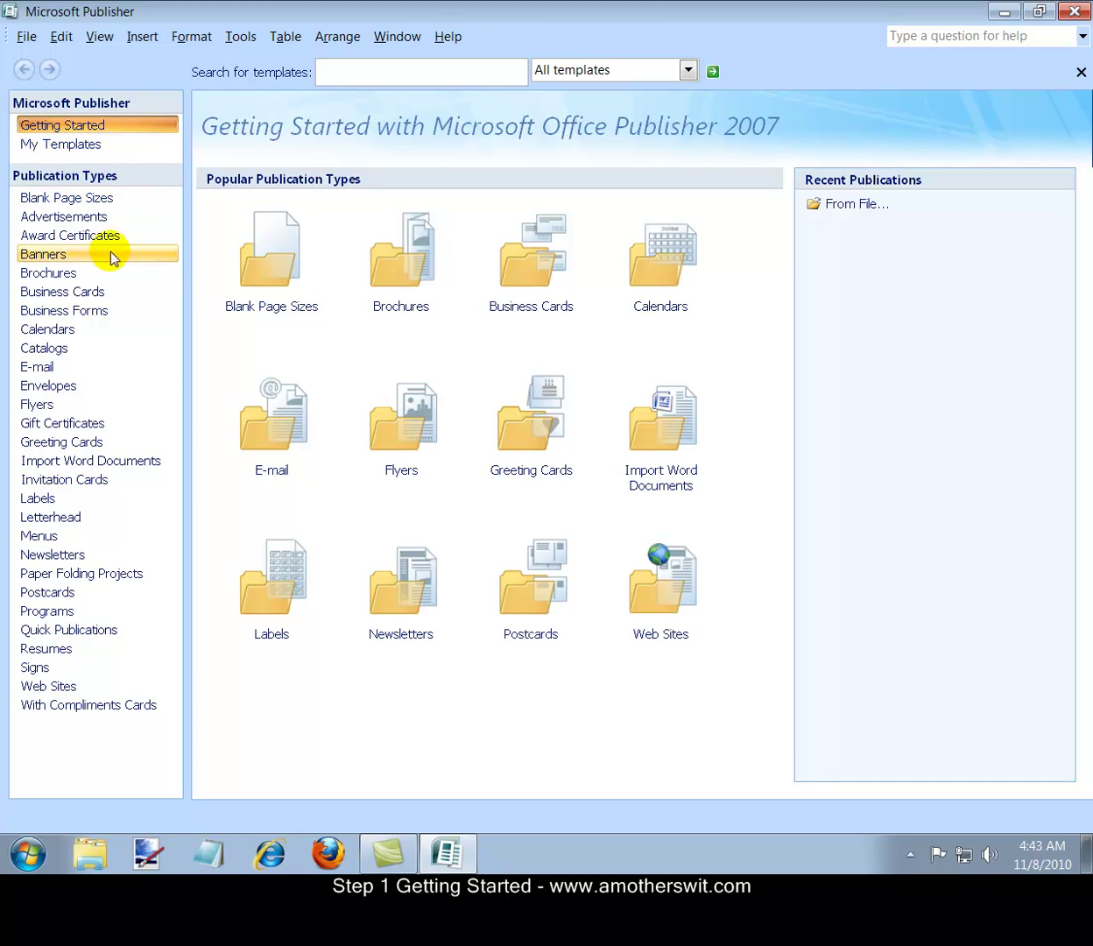
click(66, 556)
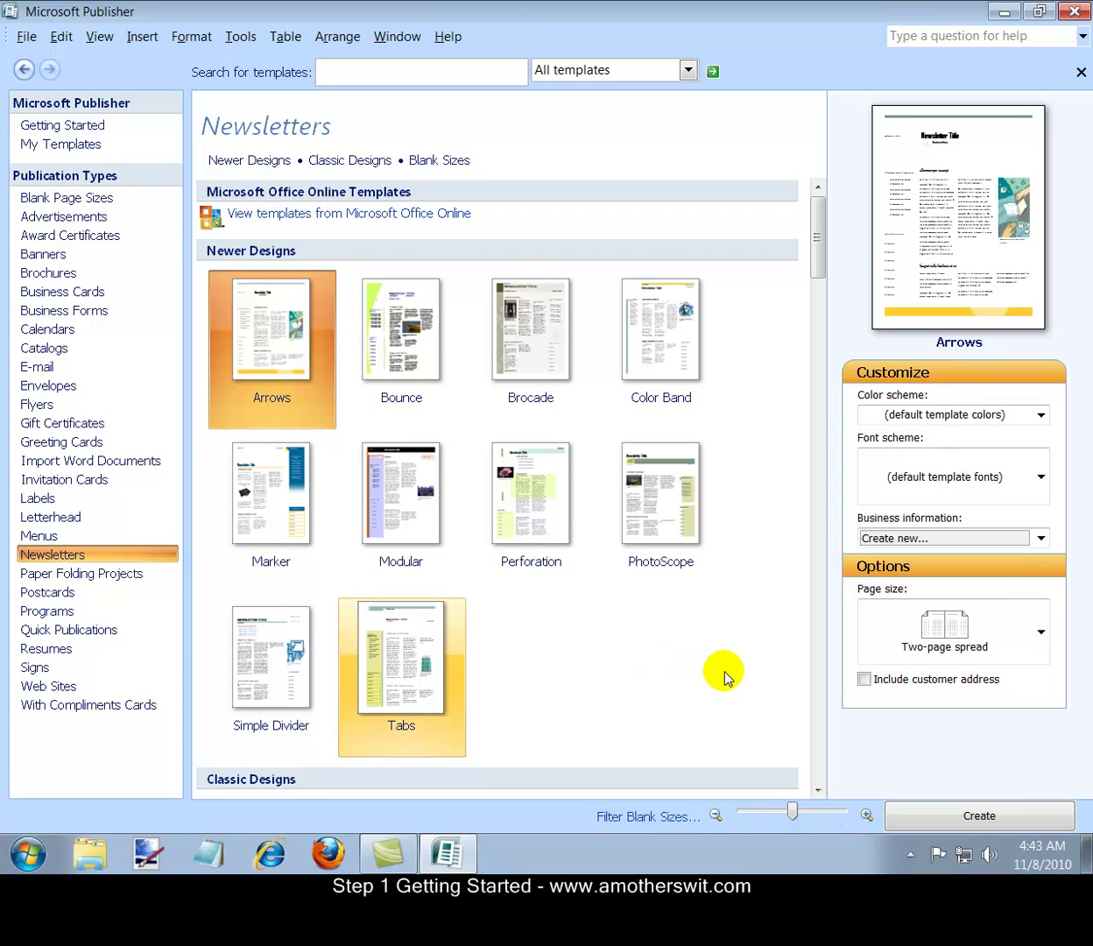
scroll(723, 676, down, 6)
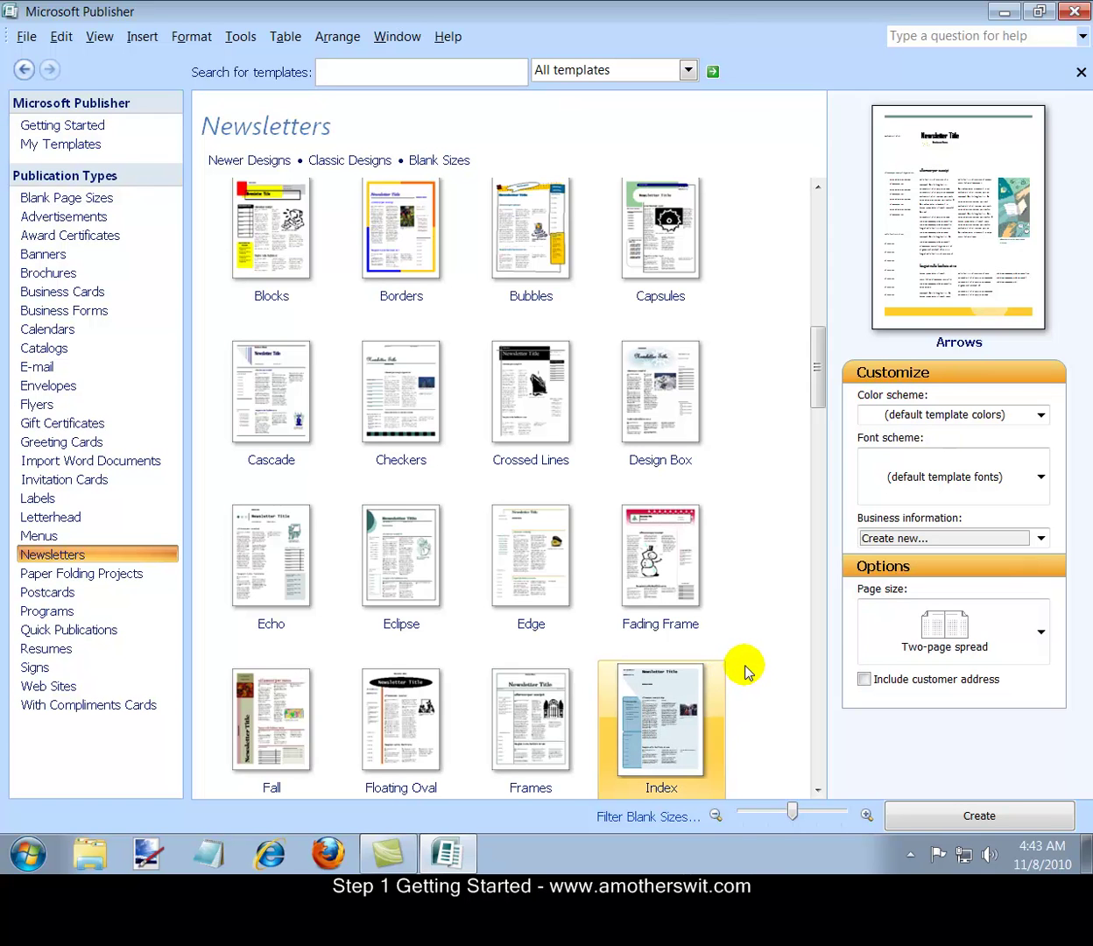
scroll(776, 641, down, 3)
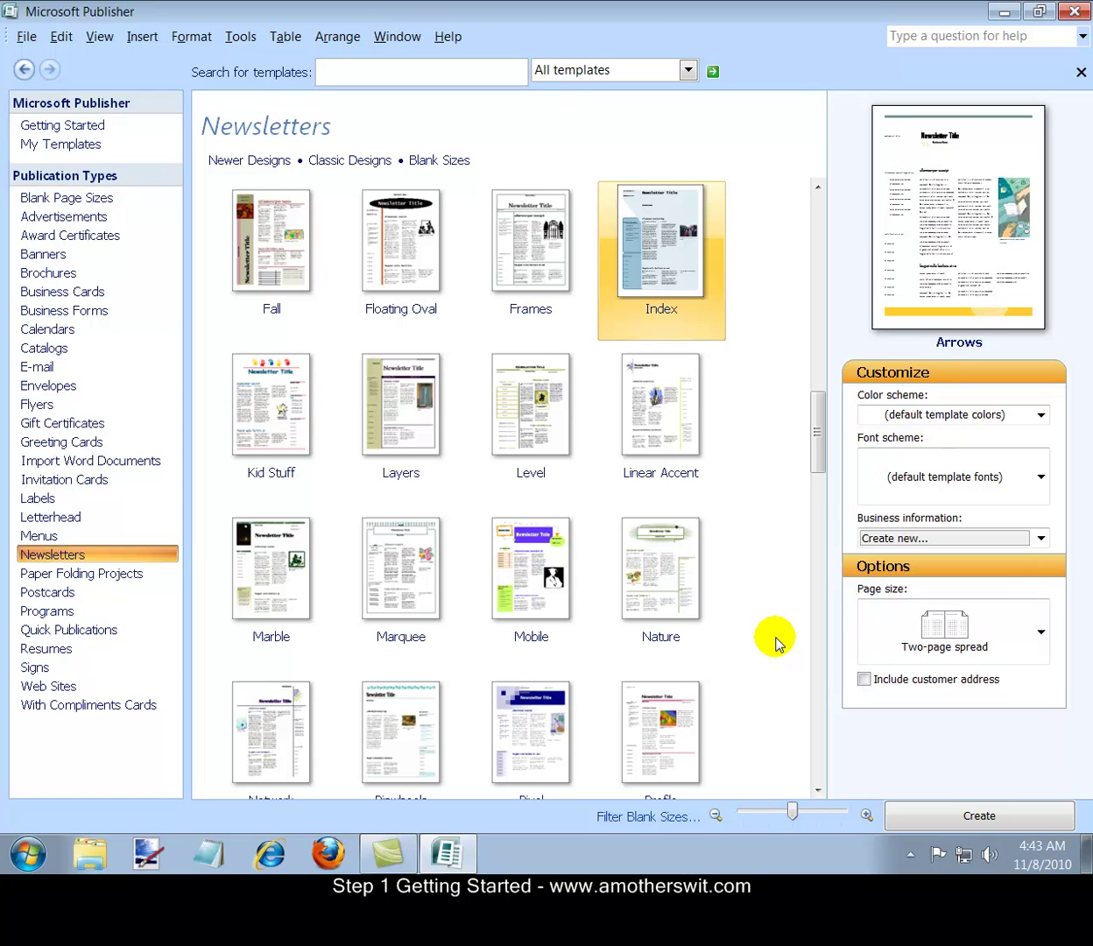
scroll(776, 641, down, 3)
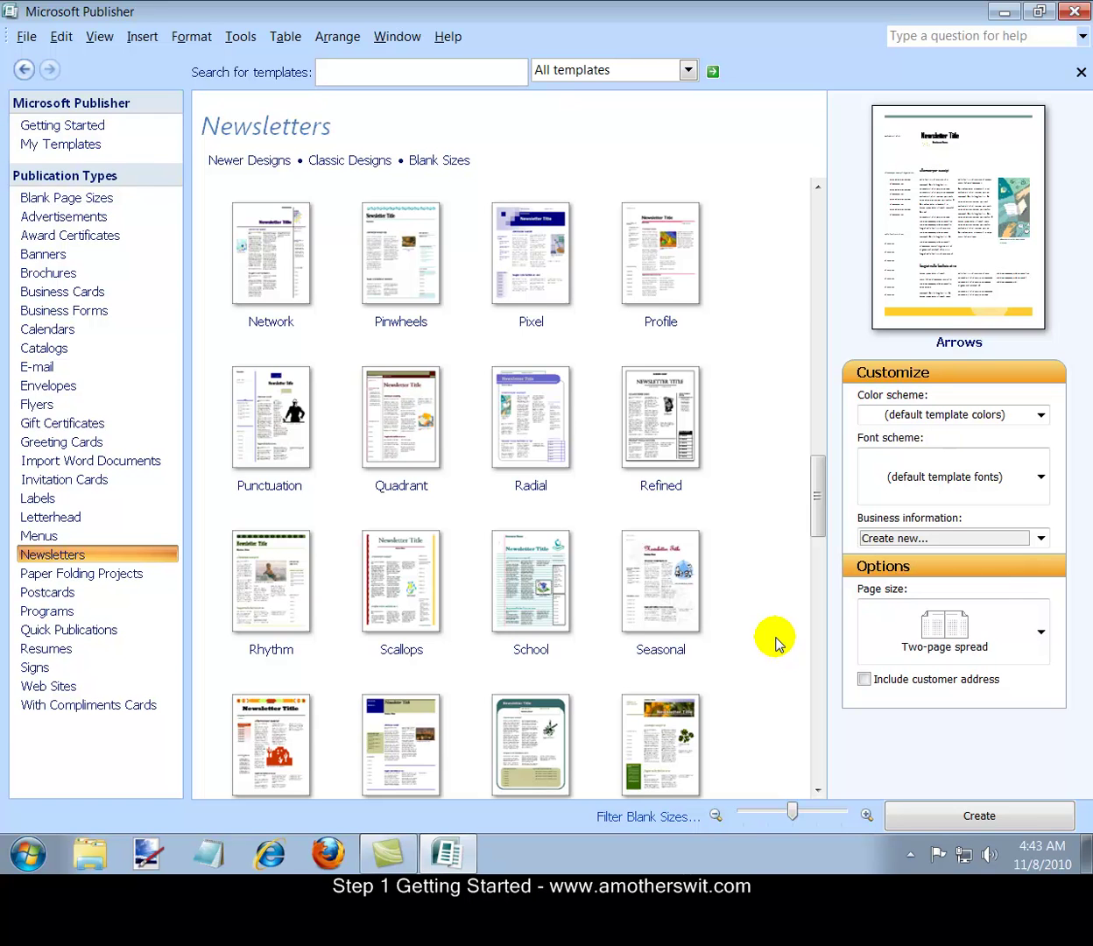
scroll(776, 640, down, 3)
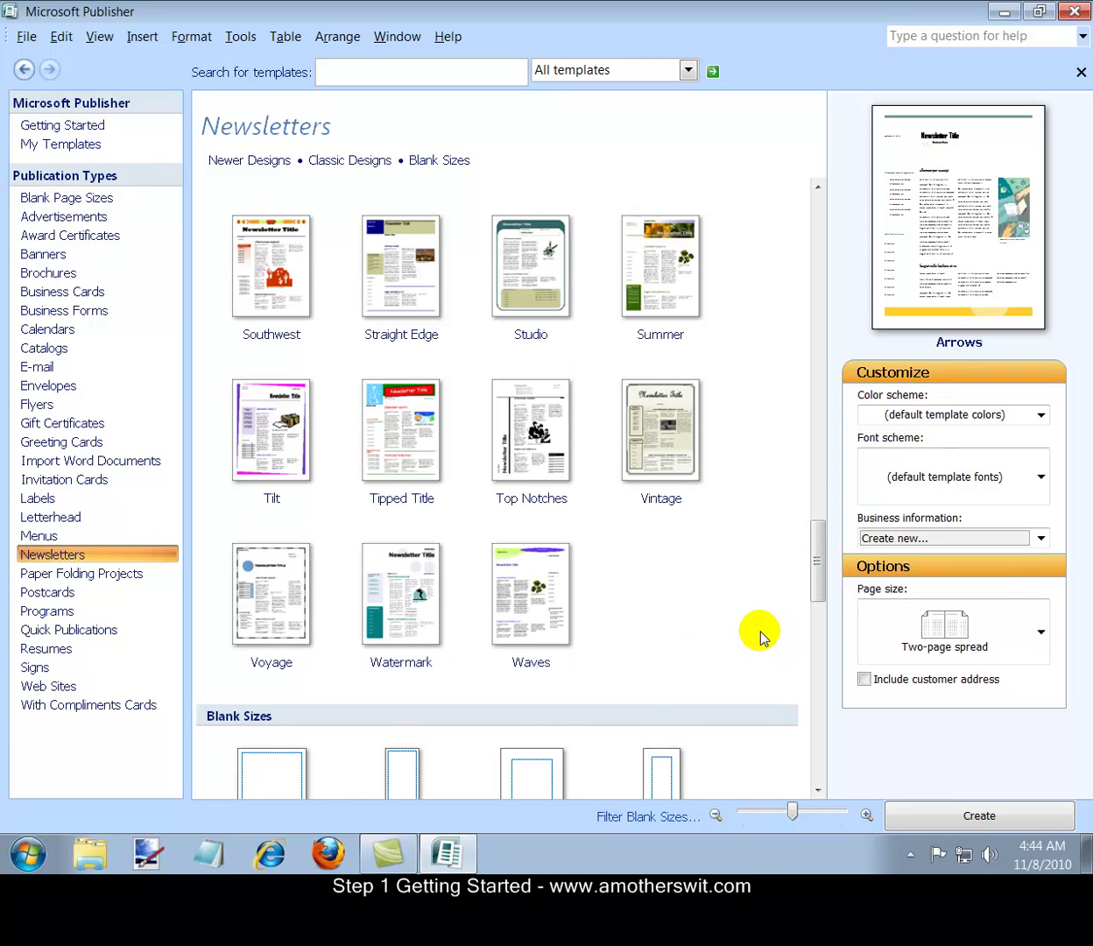
scroll(760, 637, down, 3)
scroll(760, 637, up, 6)
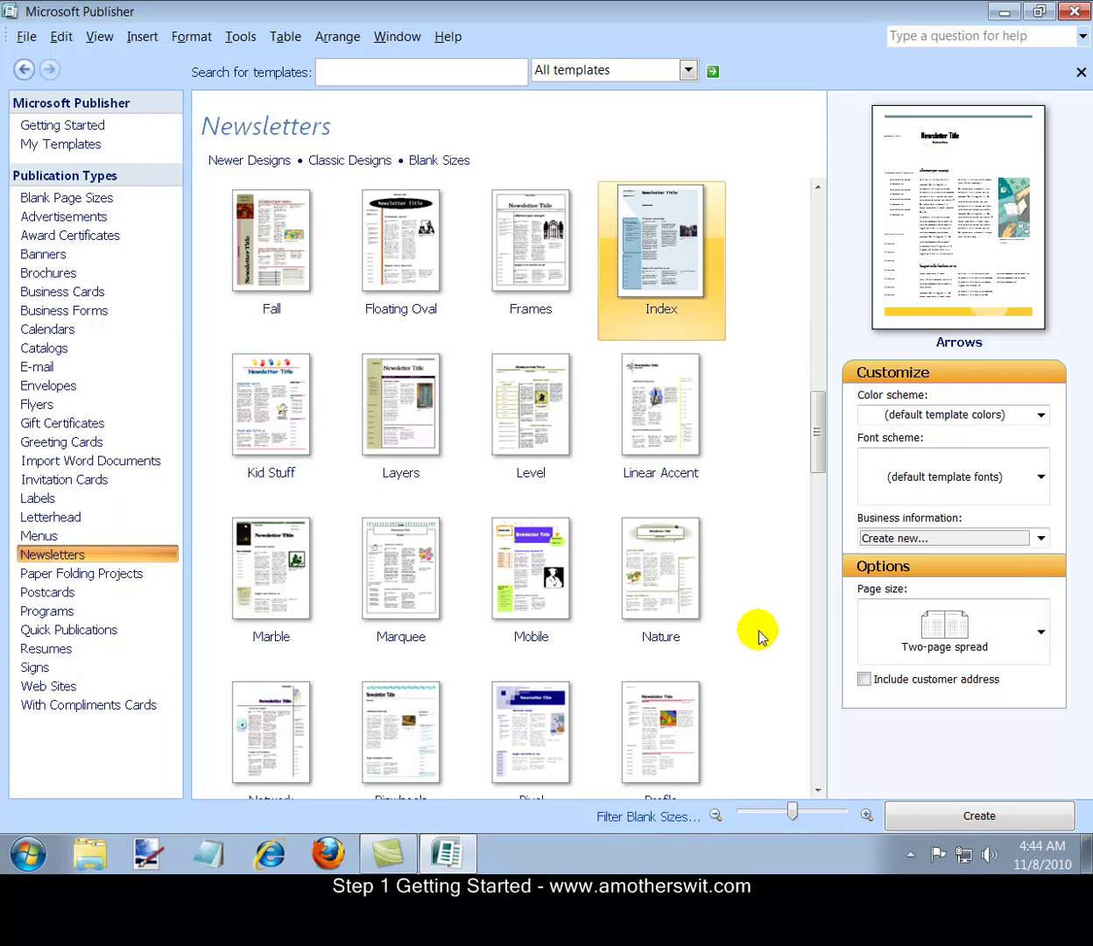
scroll(758, 636, up, 10)
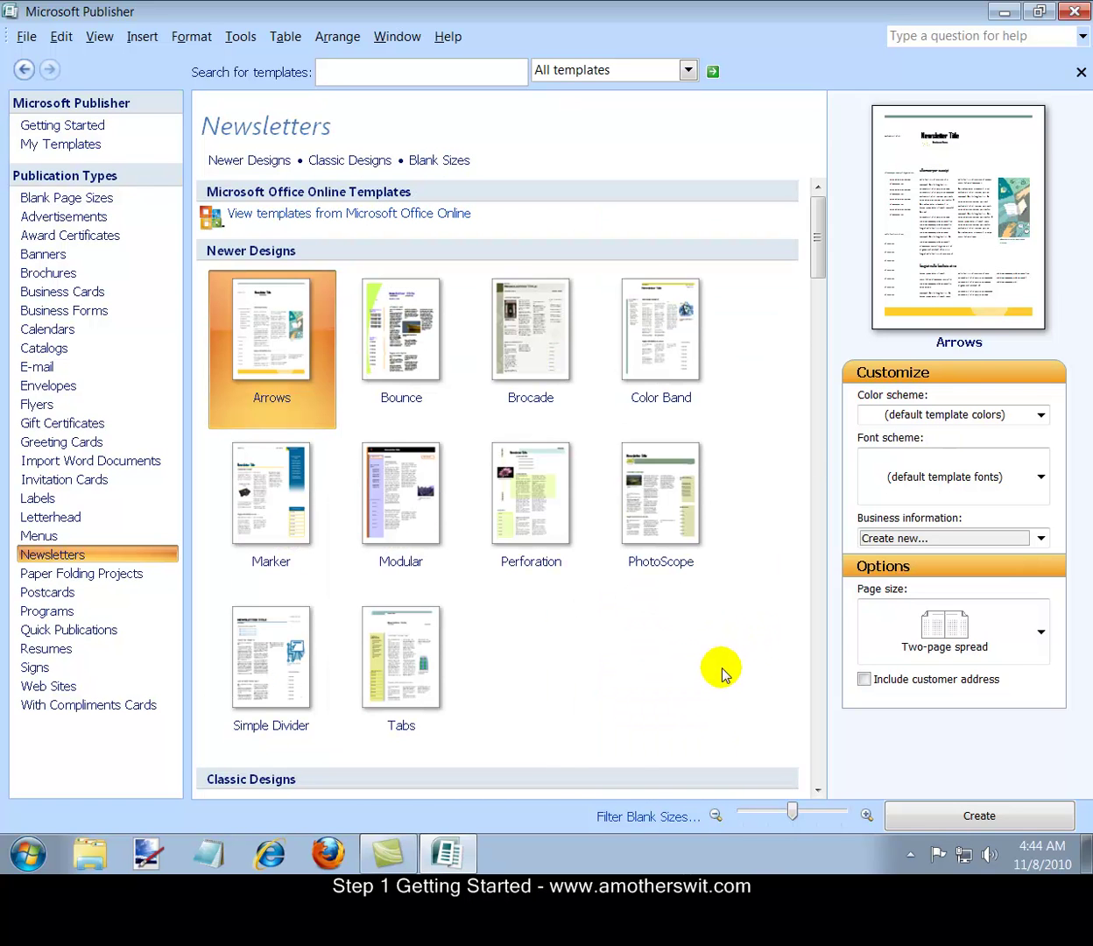
- Create a new four-page newsletter from the Modular design
click(420, 521)
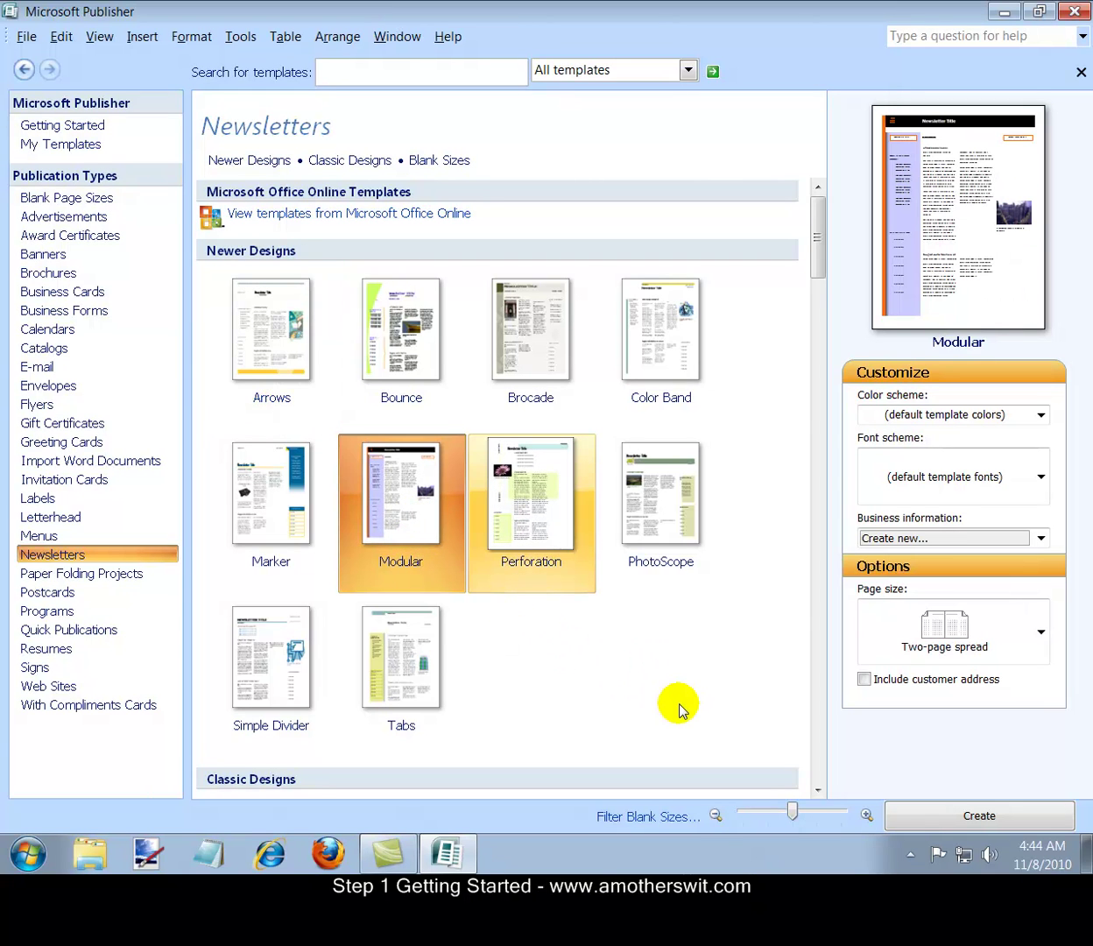
click(992, 815)
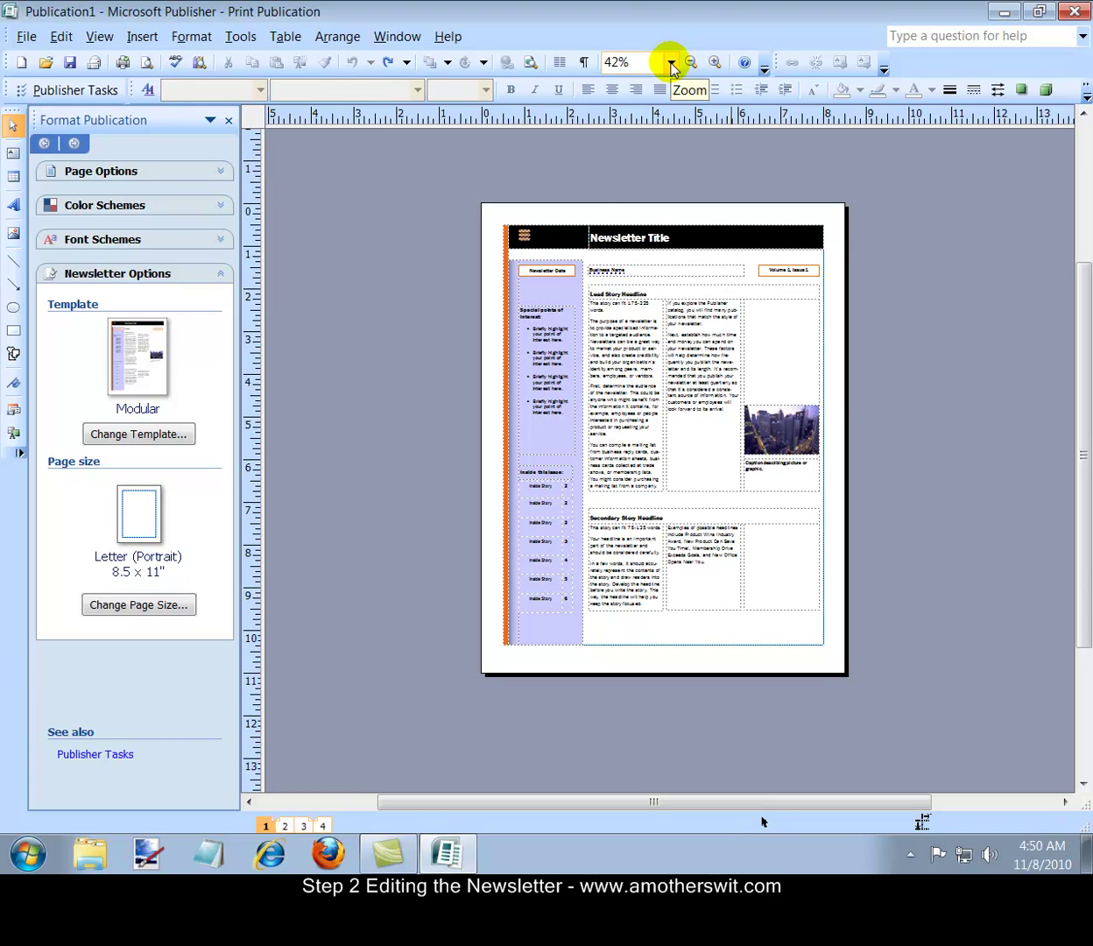
- Set the page zoom to 100%
click(670, 62)
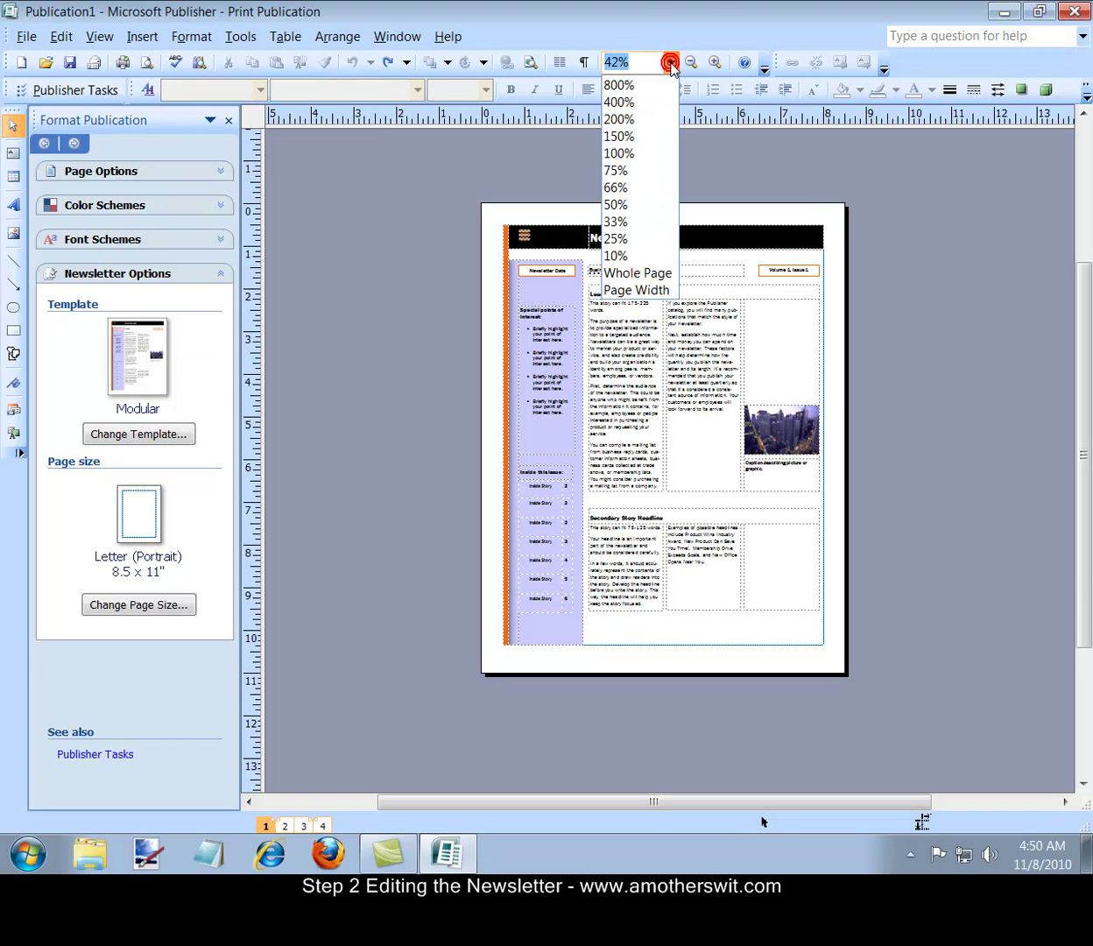
click(634, 151)
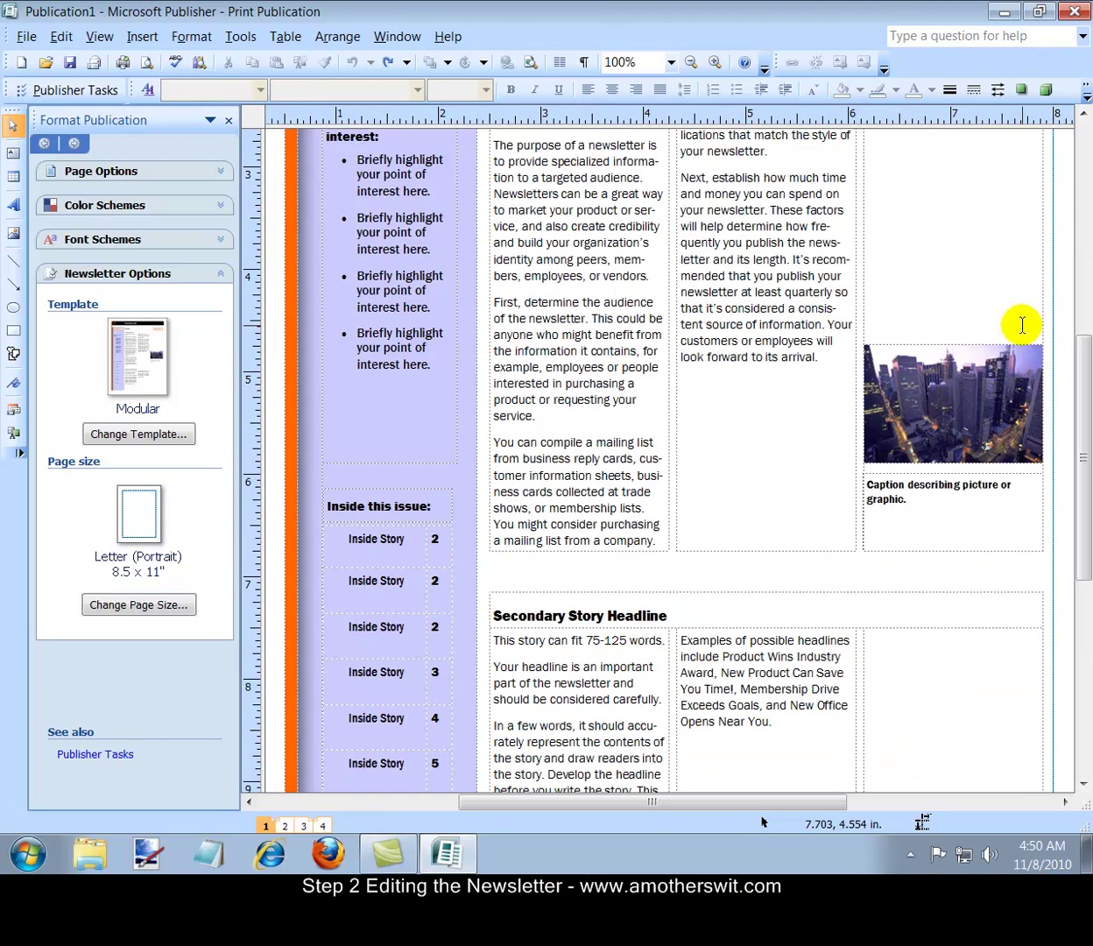
scroll(1082, 361, up, 3)
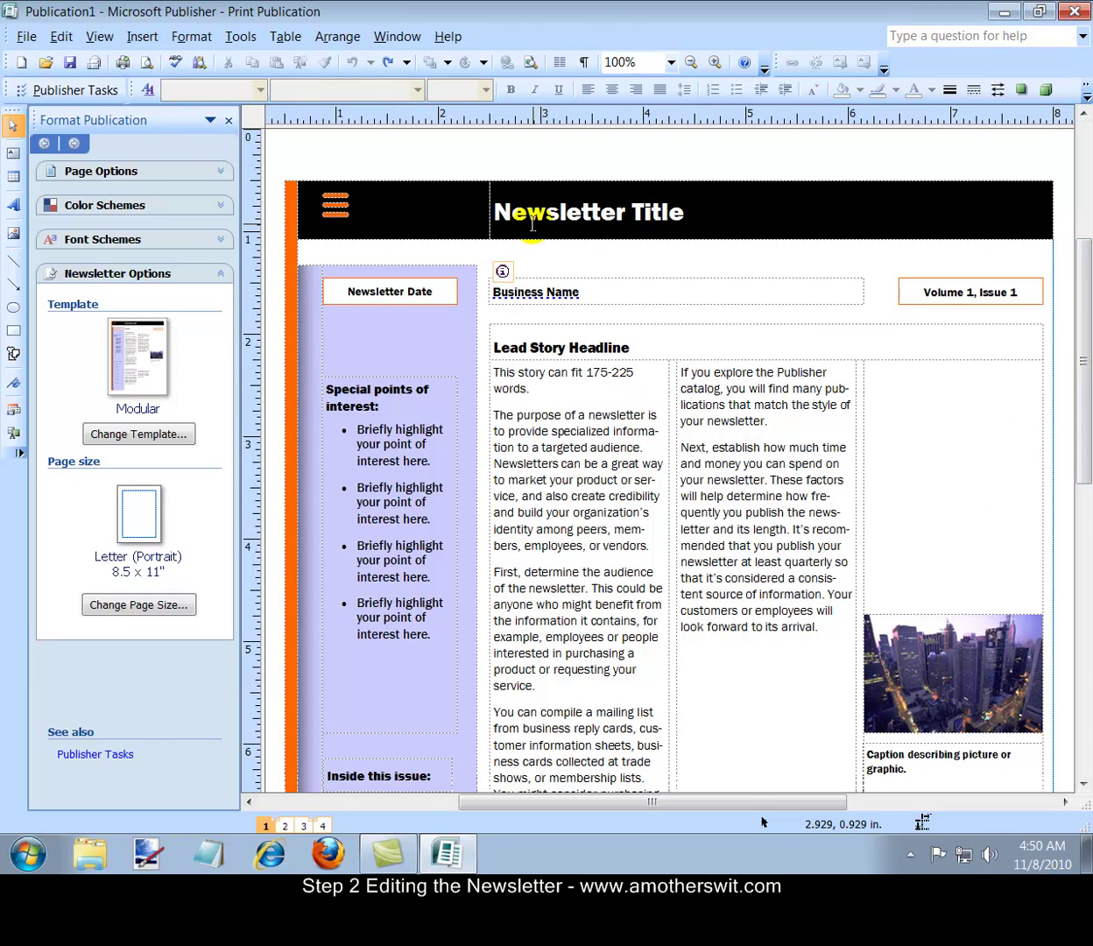
- Replace the placeholder newsletter title with 'This my Newsletter'
click(495, 213)
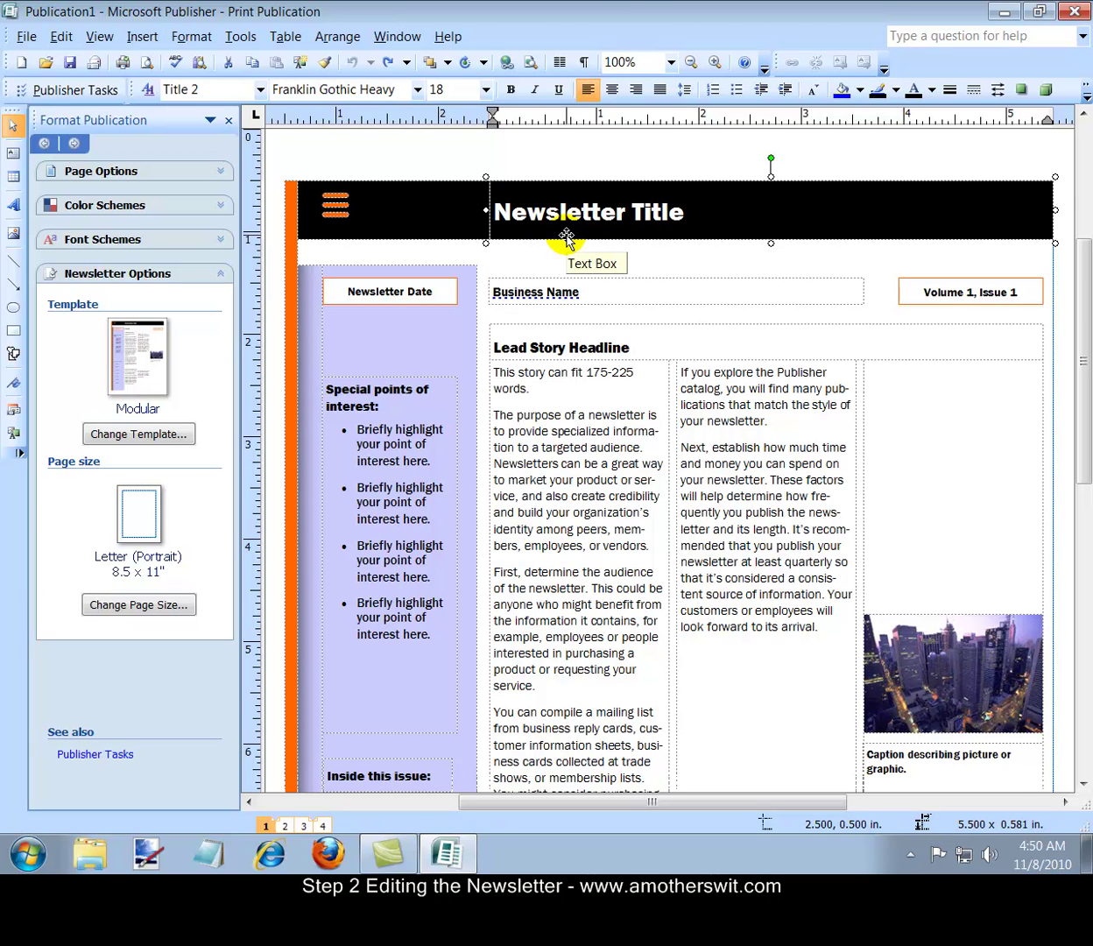
text(This m)
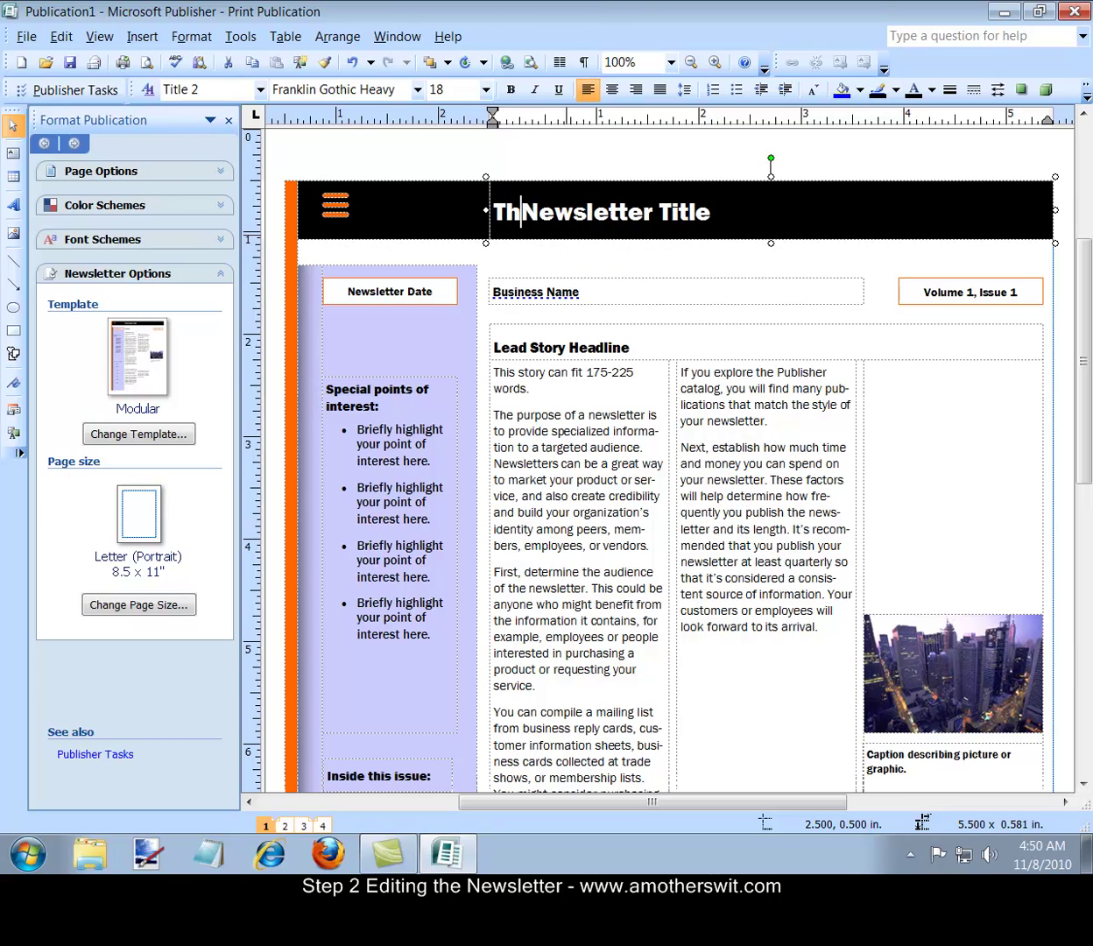
text(y New)
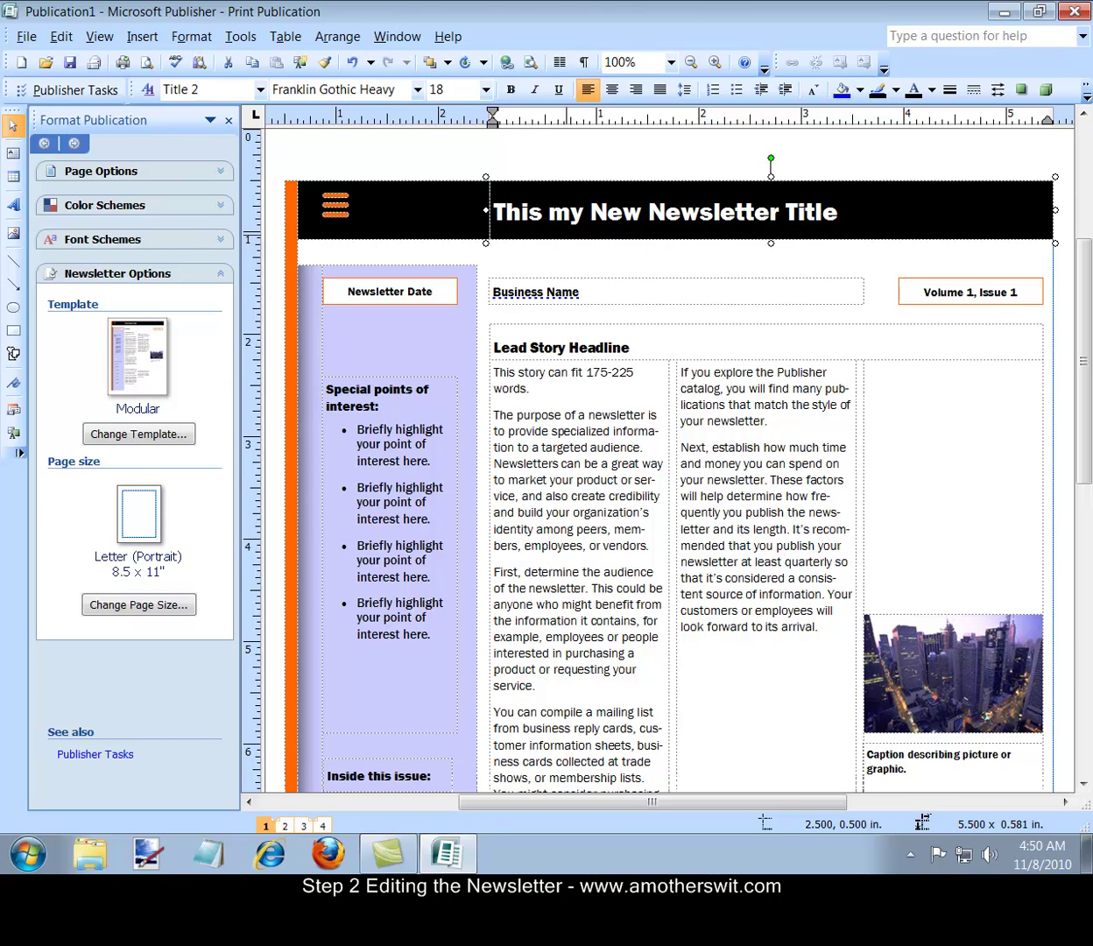
key(shift+End)
key(Delete)
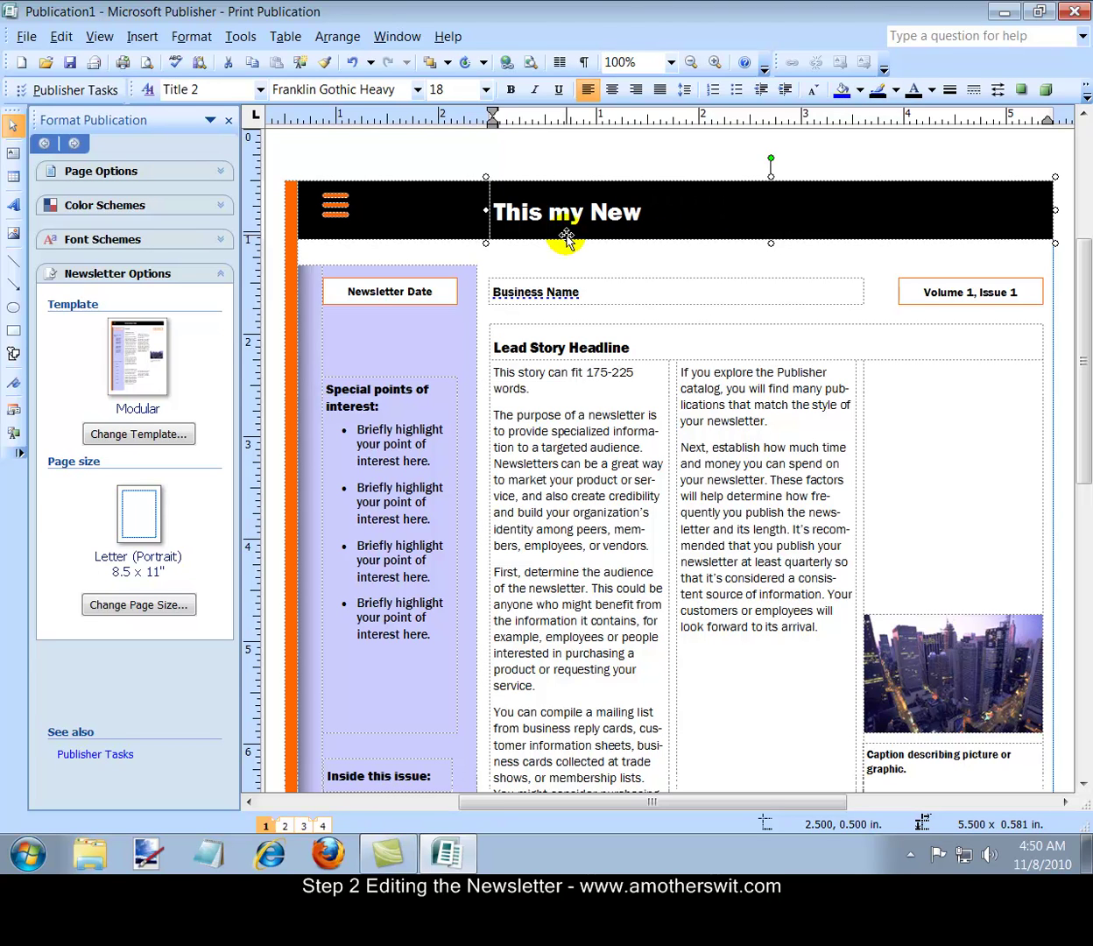
text(letyter)
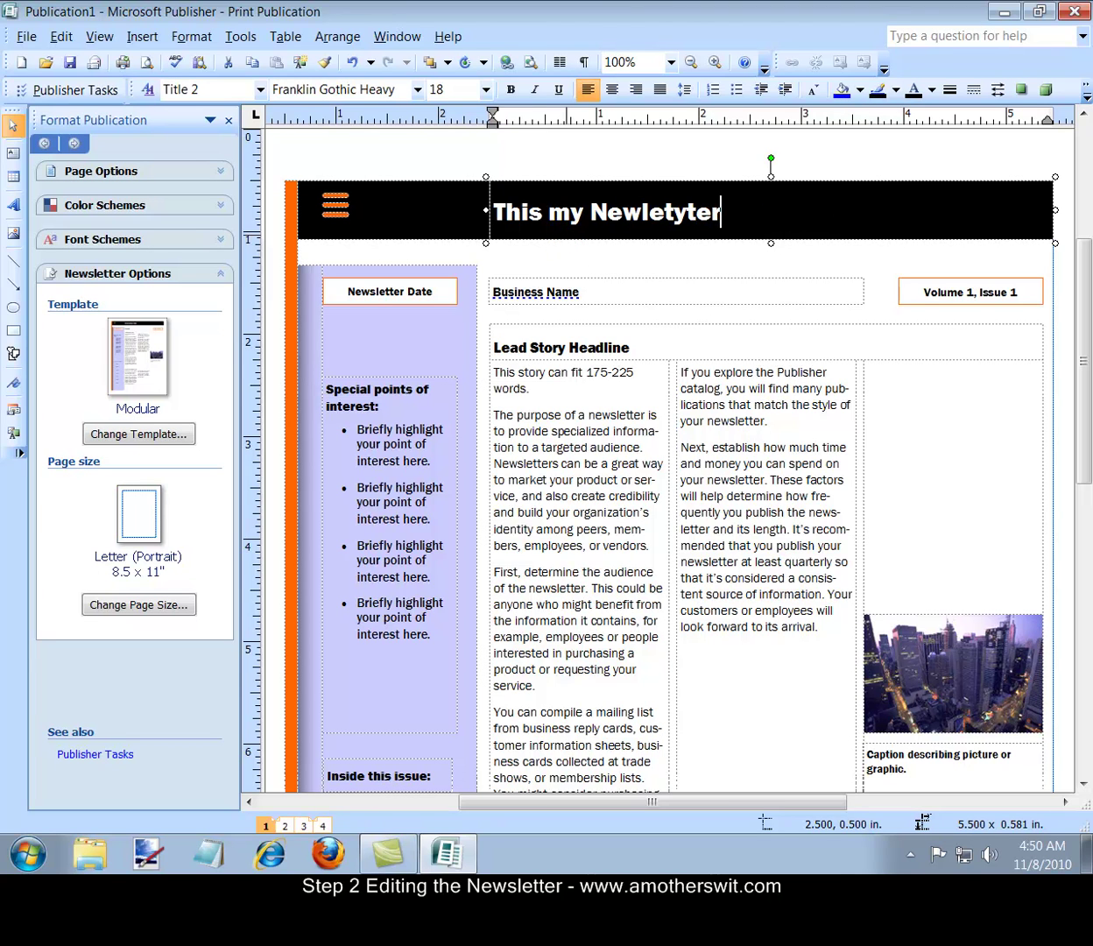
key(BackSpace)
key(BackSpace)
key(BackSpace)
key(BackSpace)
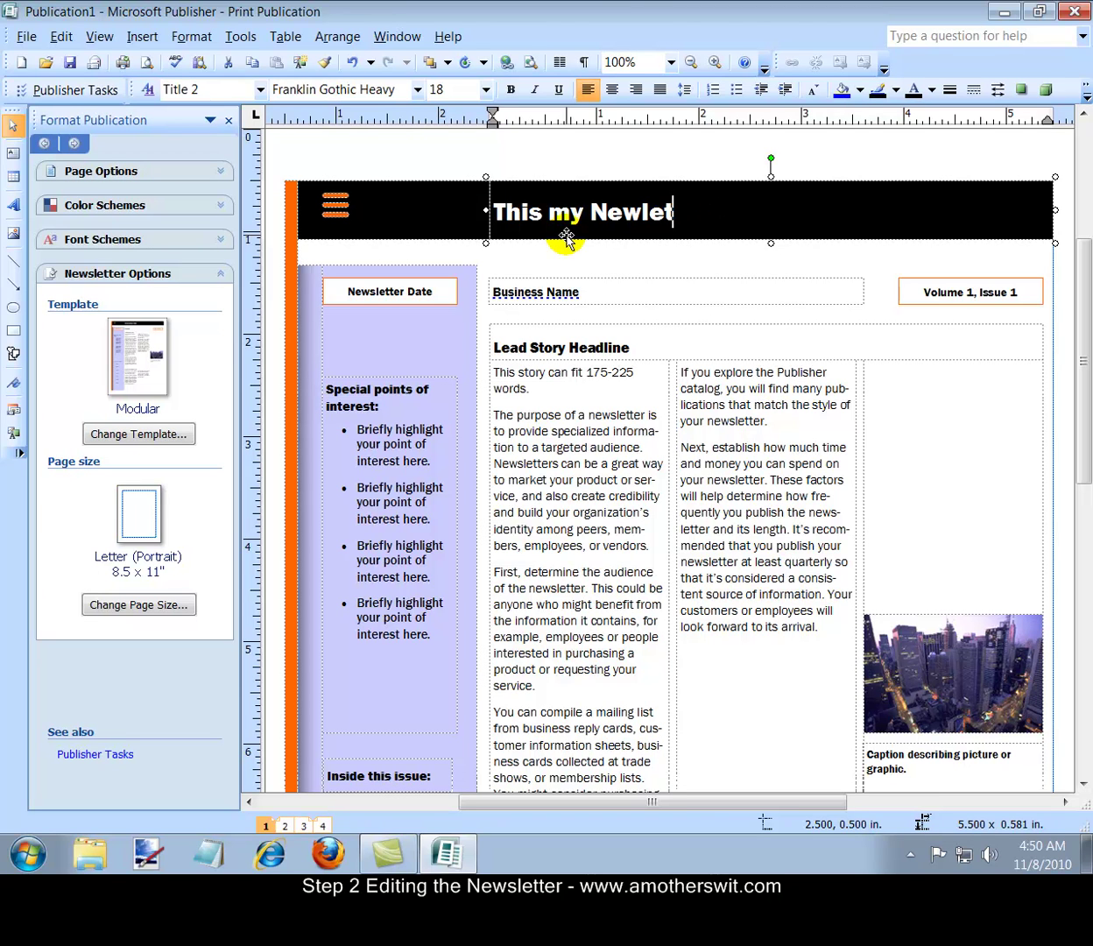
text(ter)
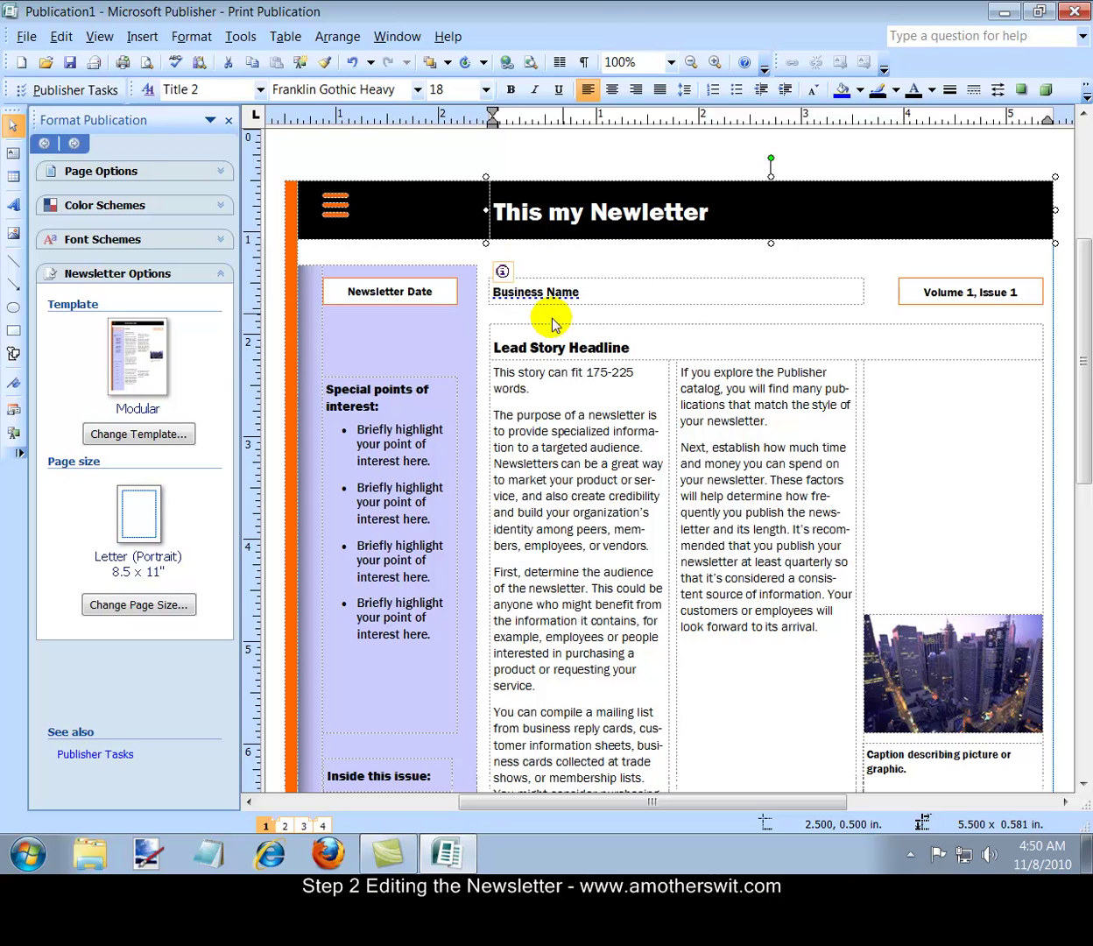
- Prefix the Business Name line with 'Acme' so it reads 'Acme Business Name'
click(578, 293)
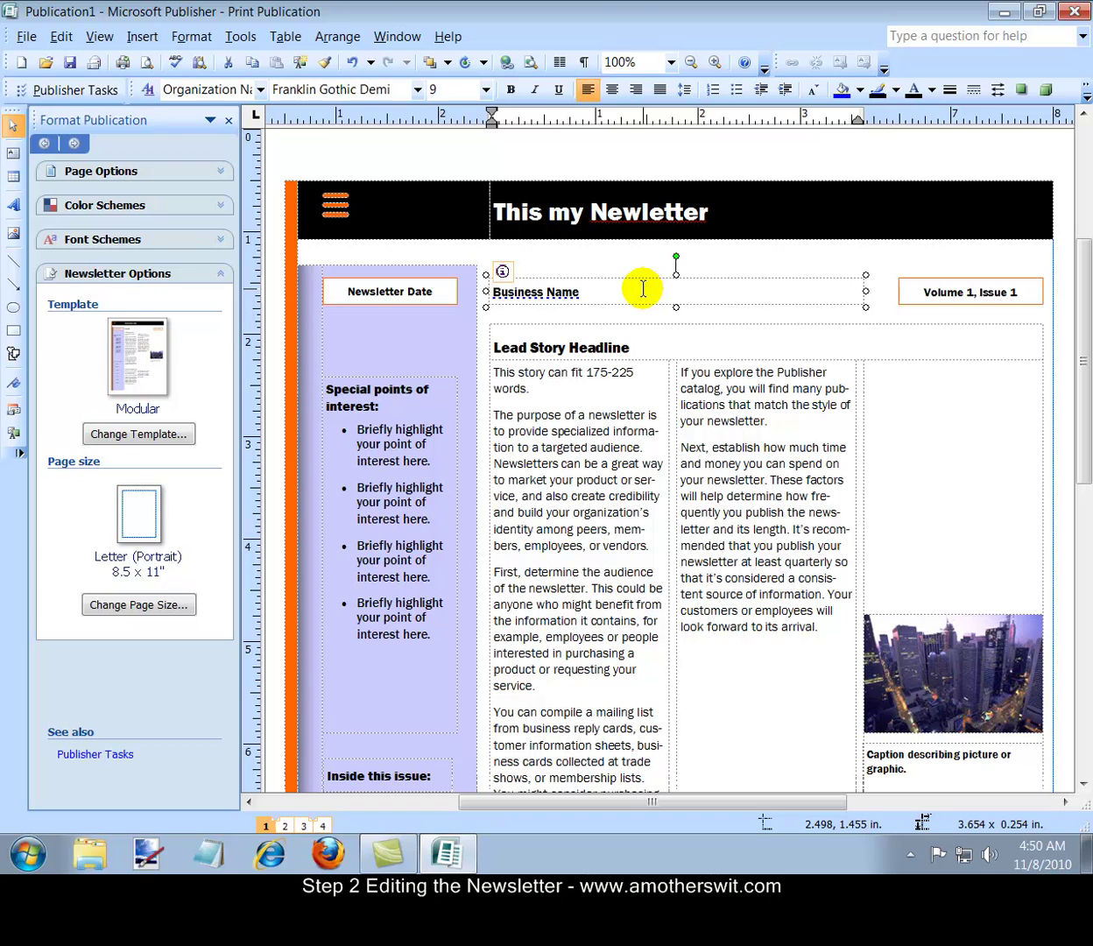
key(Home)
text(Acme)
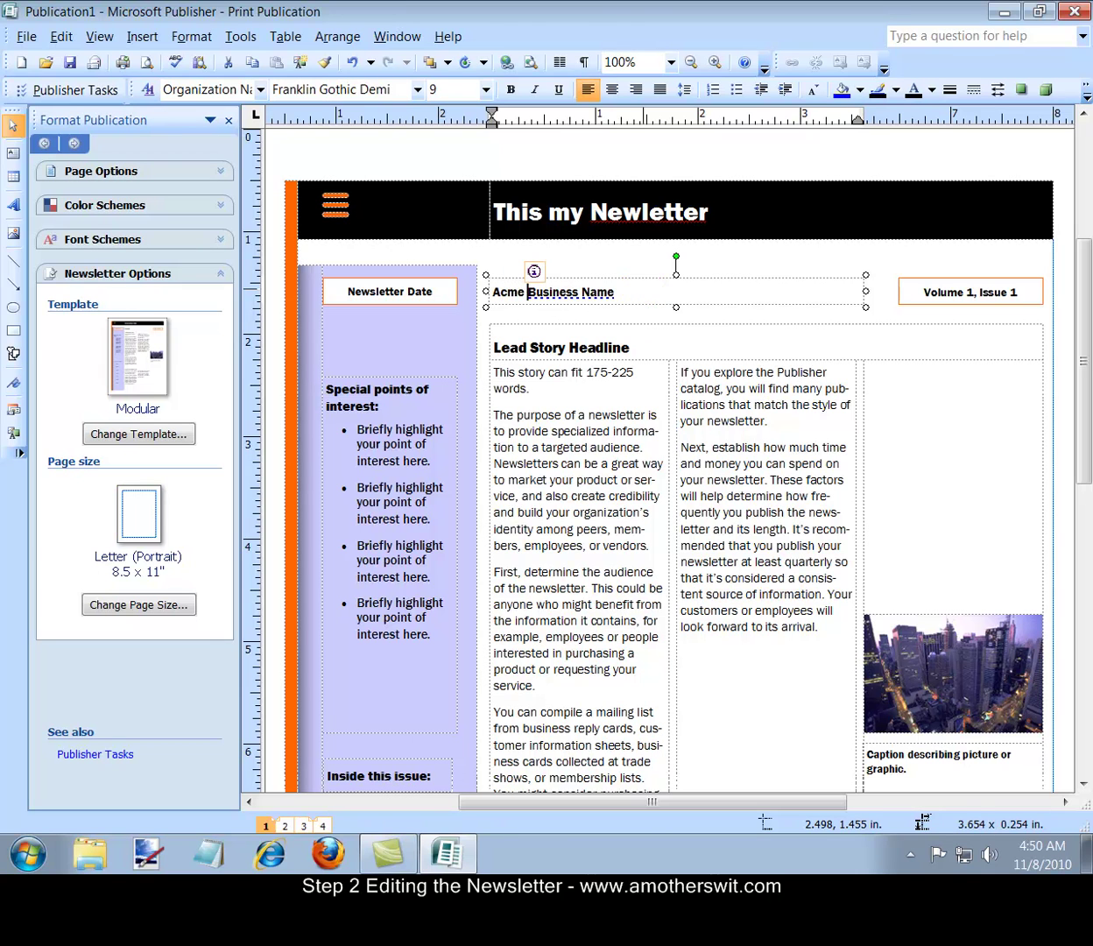
- Select all the placeholder text in the lead story
click(735, 500)
key(ctrl+a)
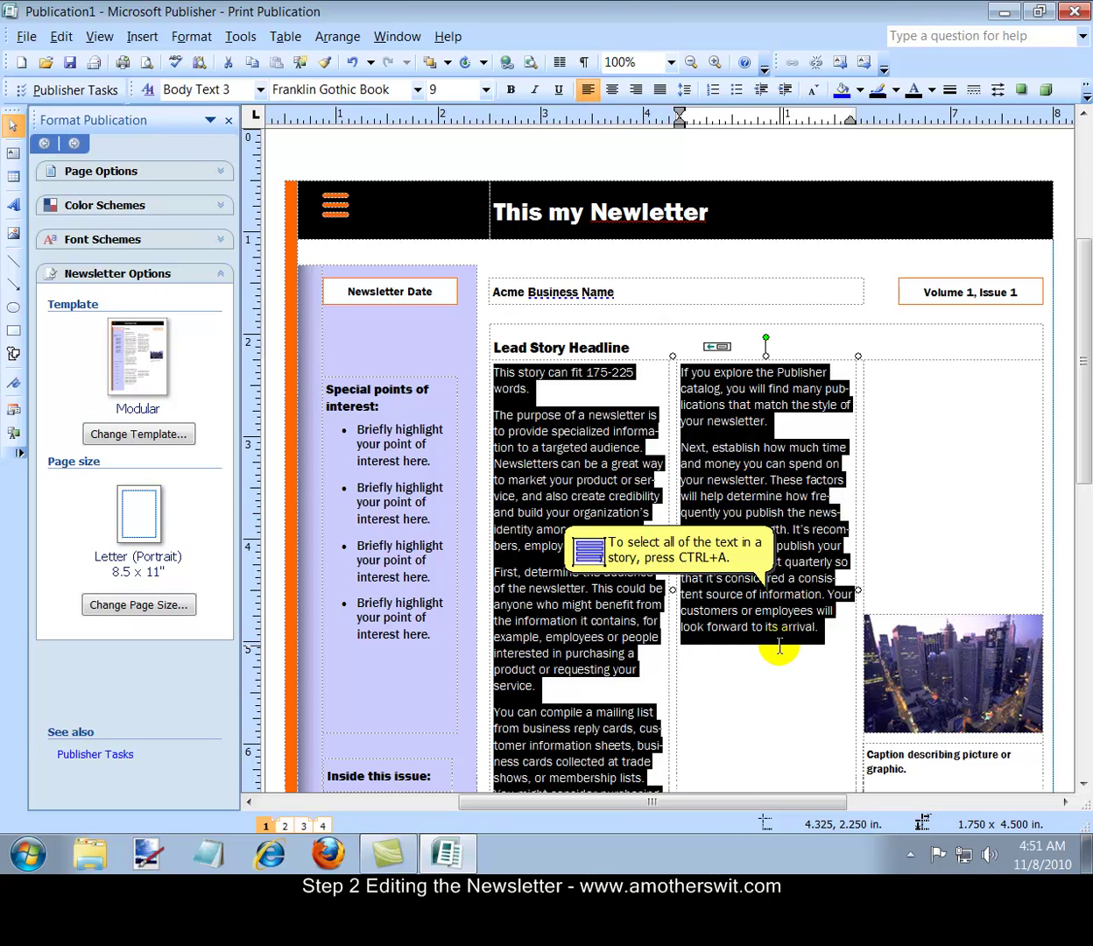
scroll(756, 657, down, 1)
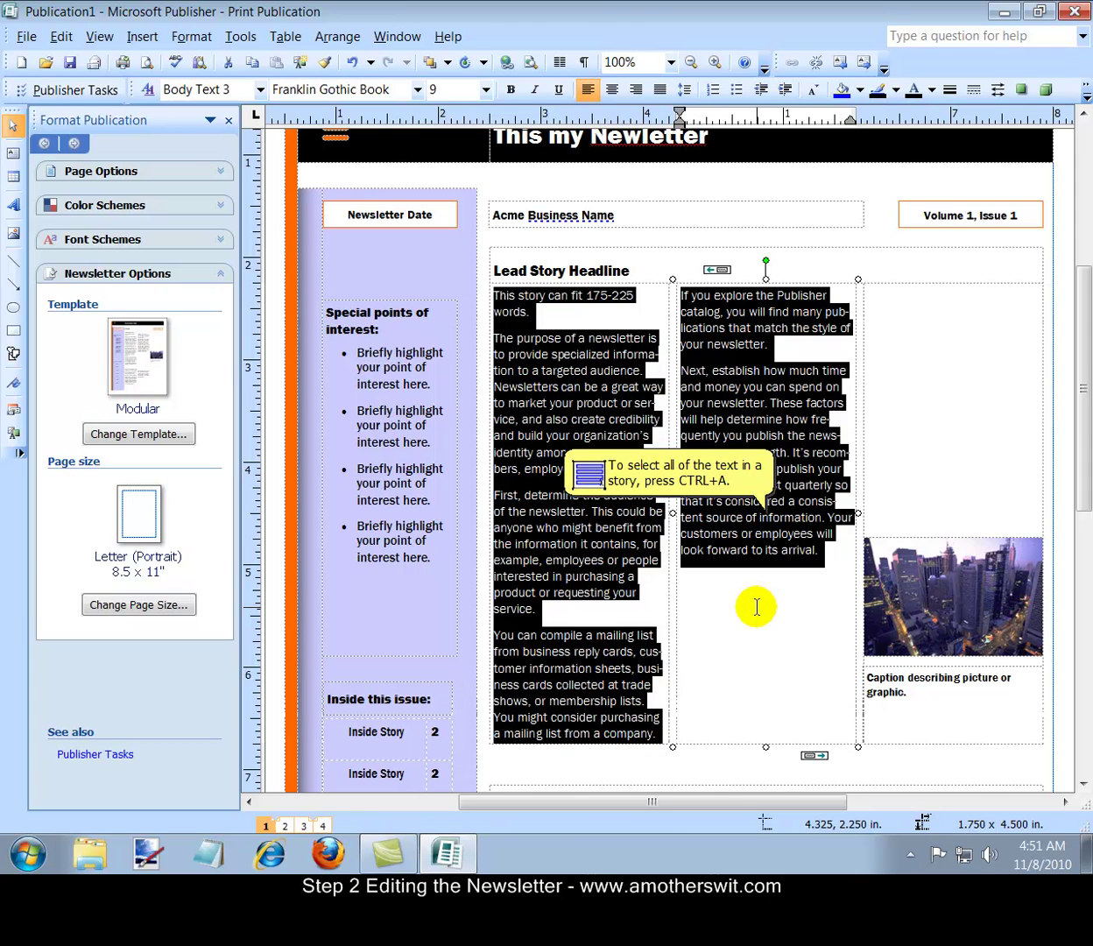
- Type the lead story 'Hello world this my new newletter. I hope that you like it' and enlarge the Acme Business Name box
text(Hello )
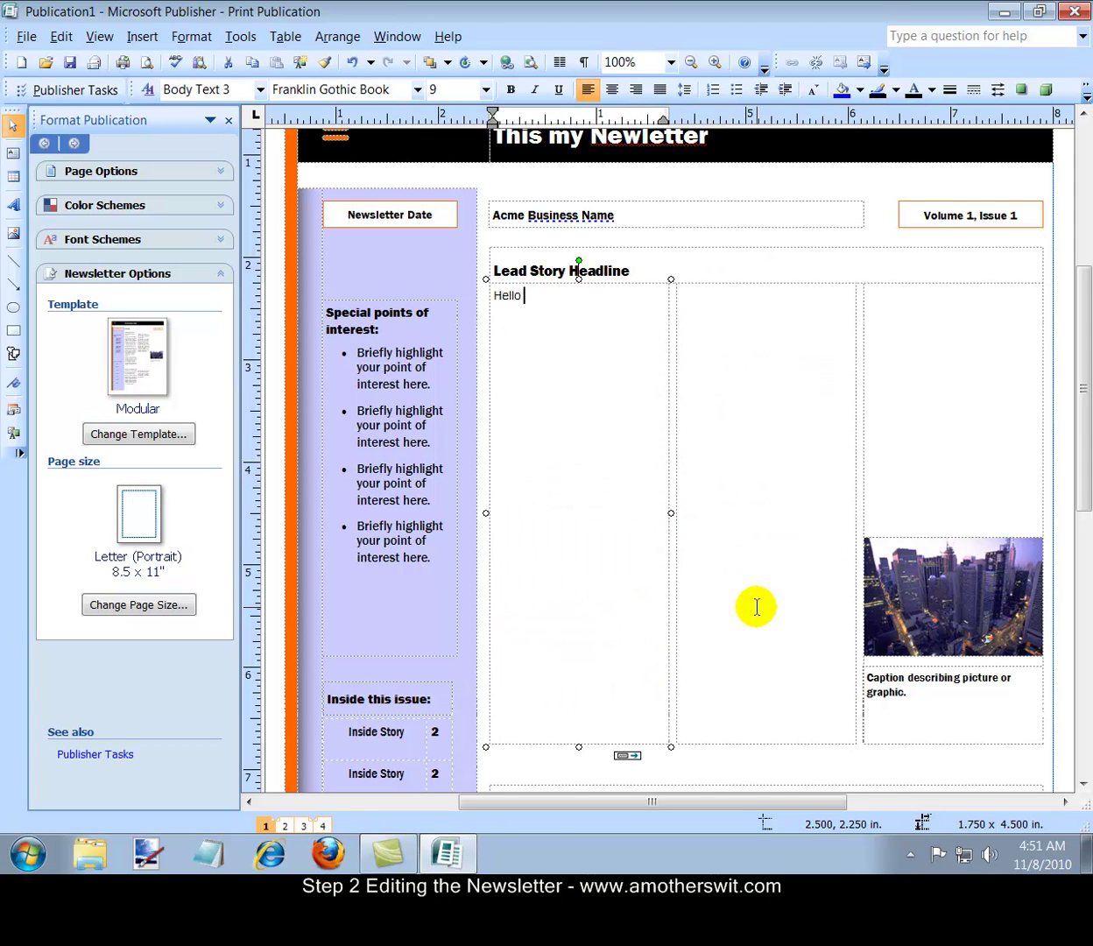
text(world th)
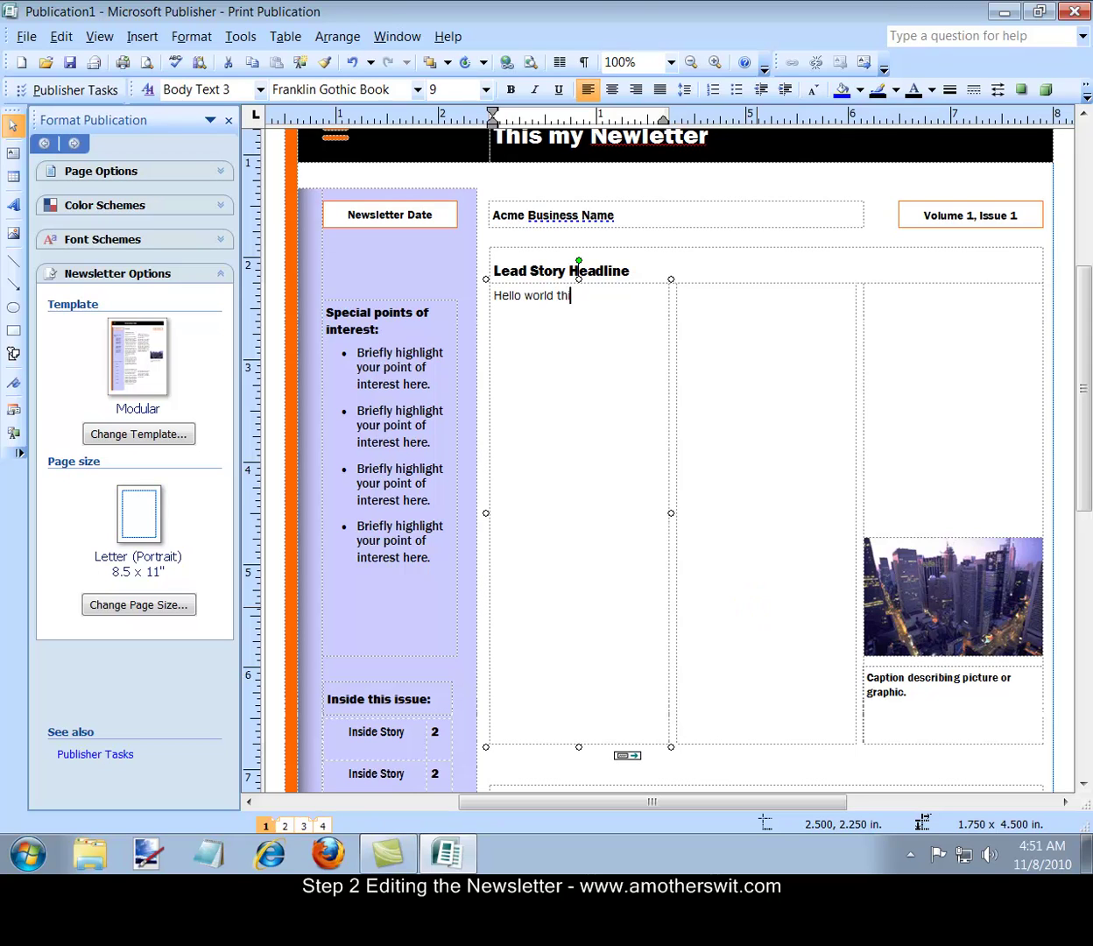
text(is my n)
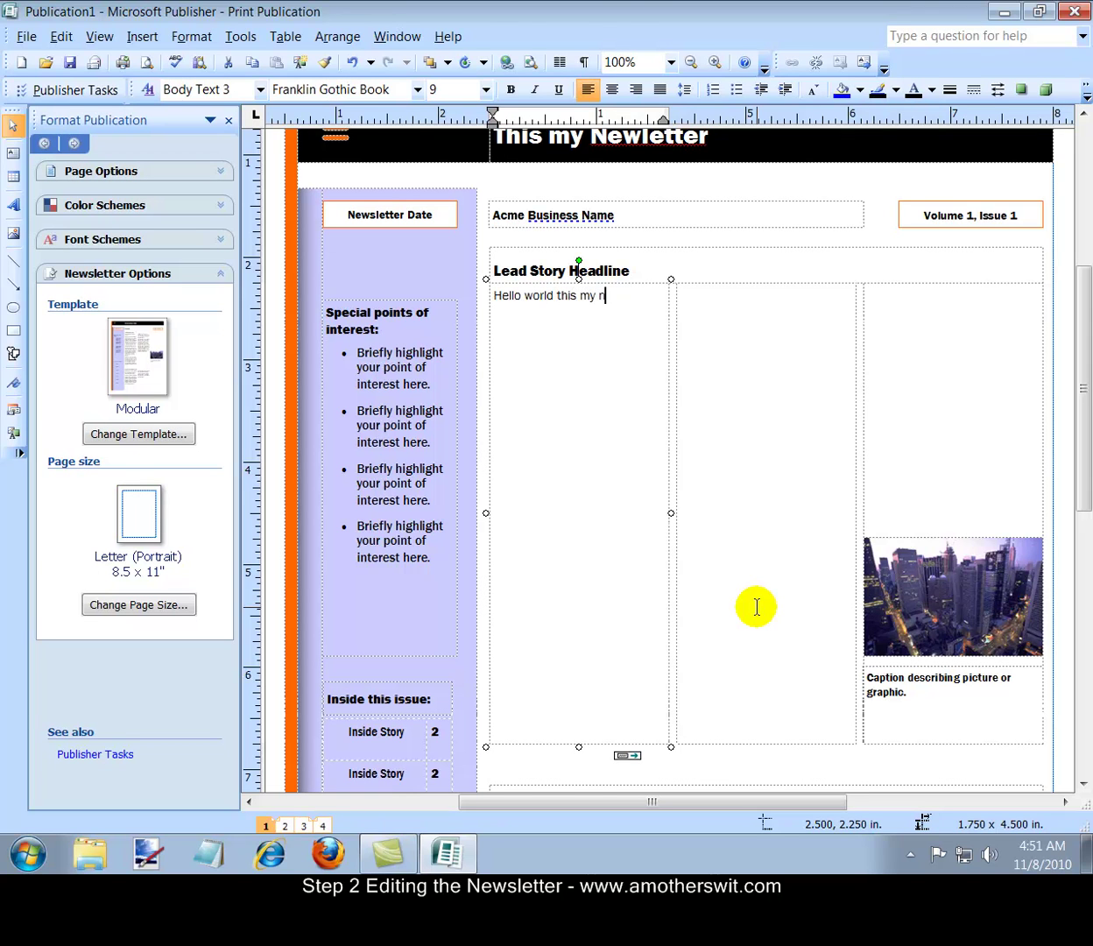
text(ew newletter. I hope that)
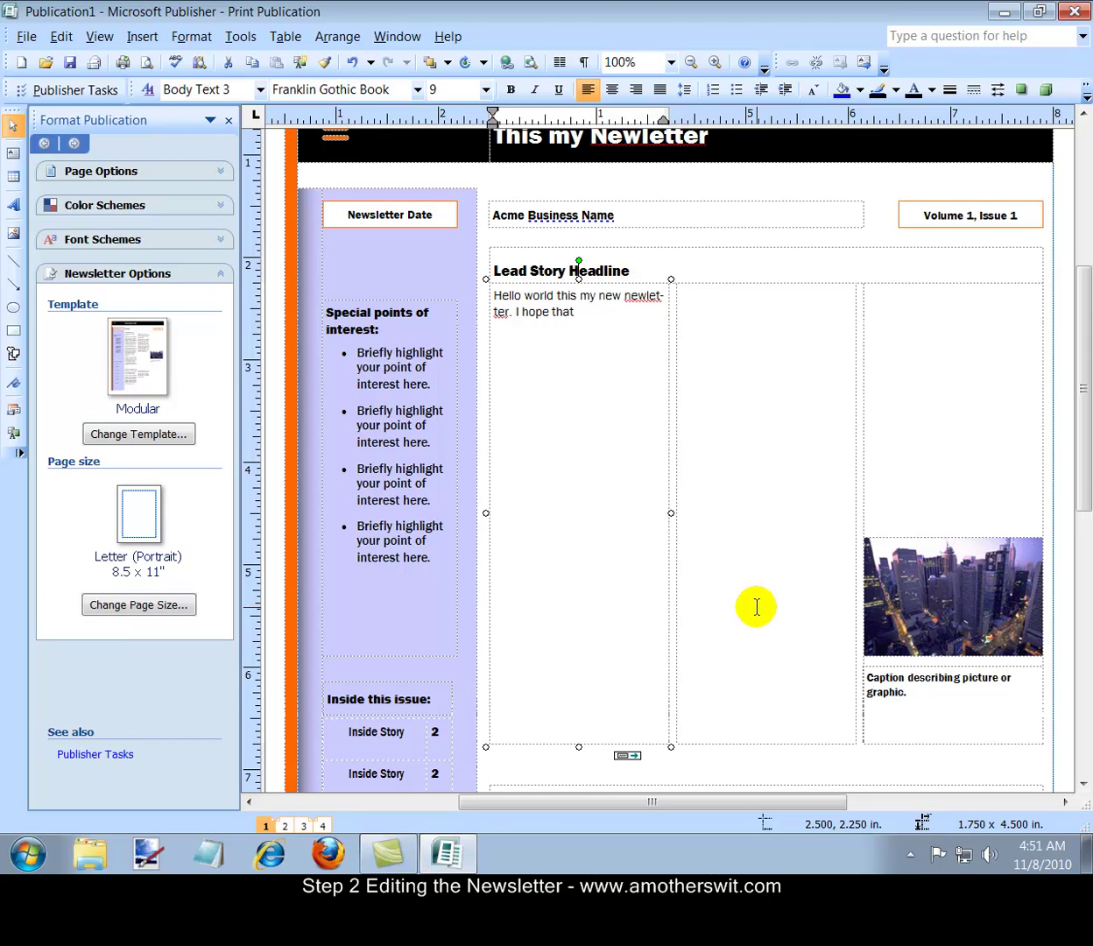
text( you like it)
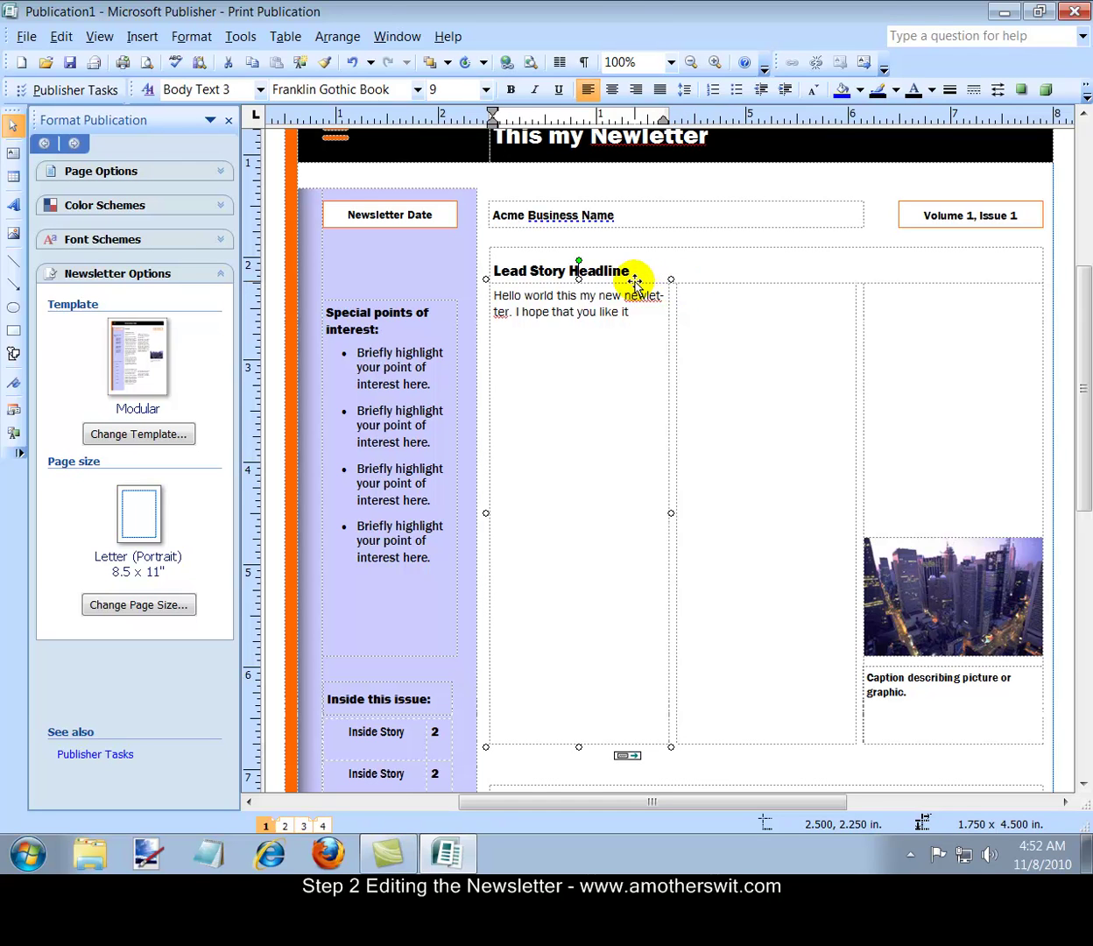
click(671, 282)
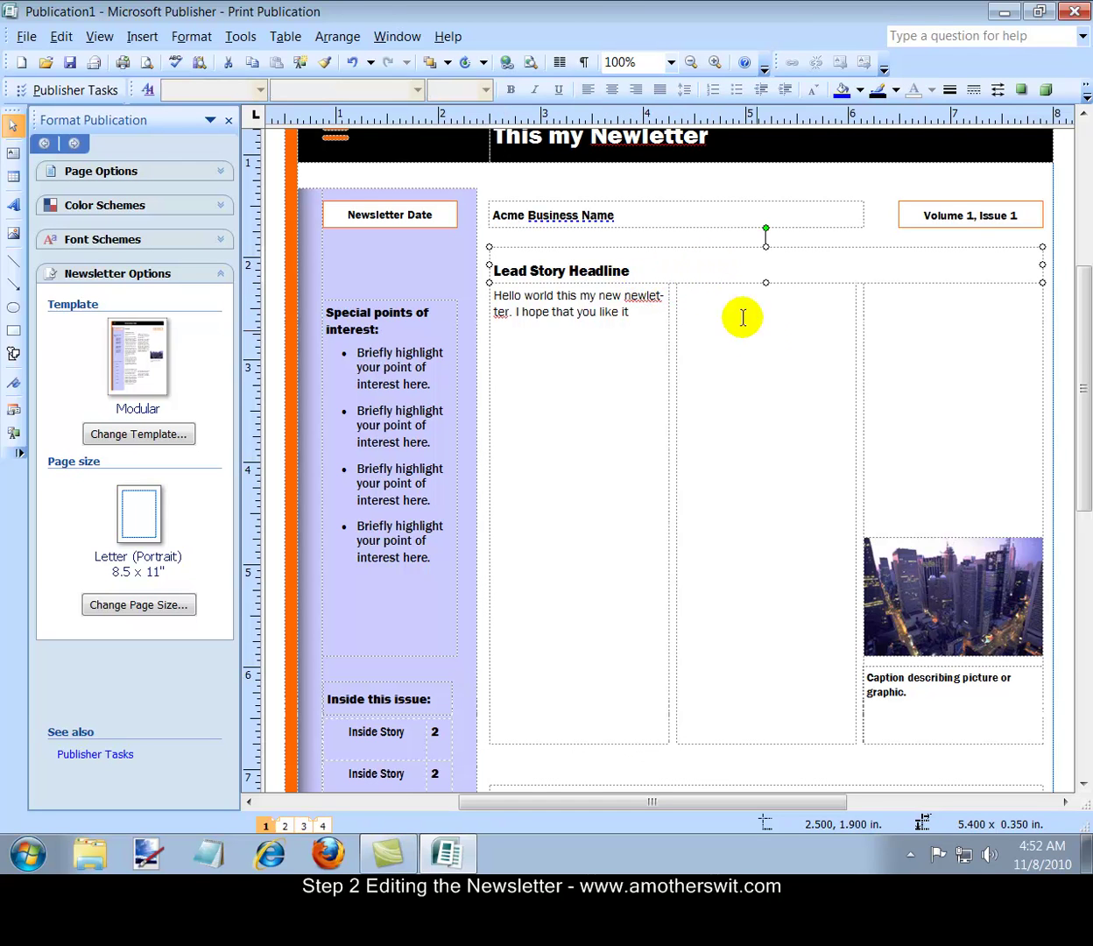
scroll(800, 294, up, 2)
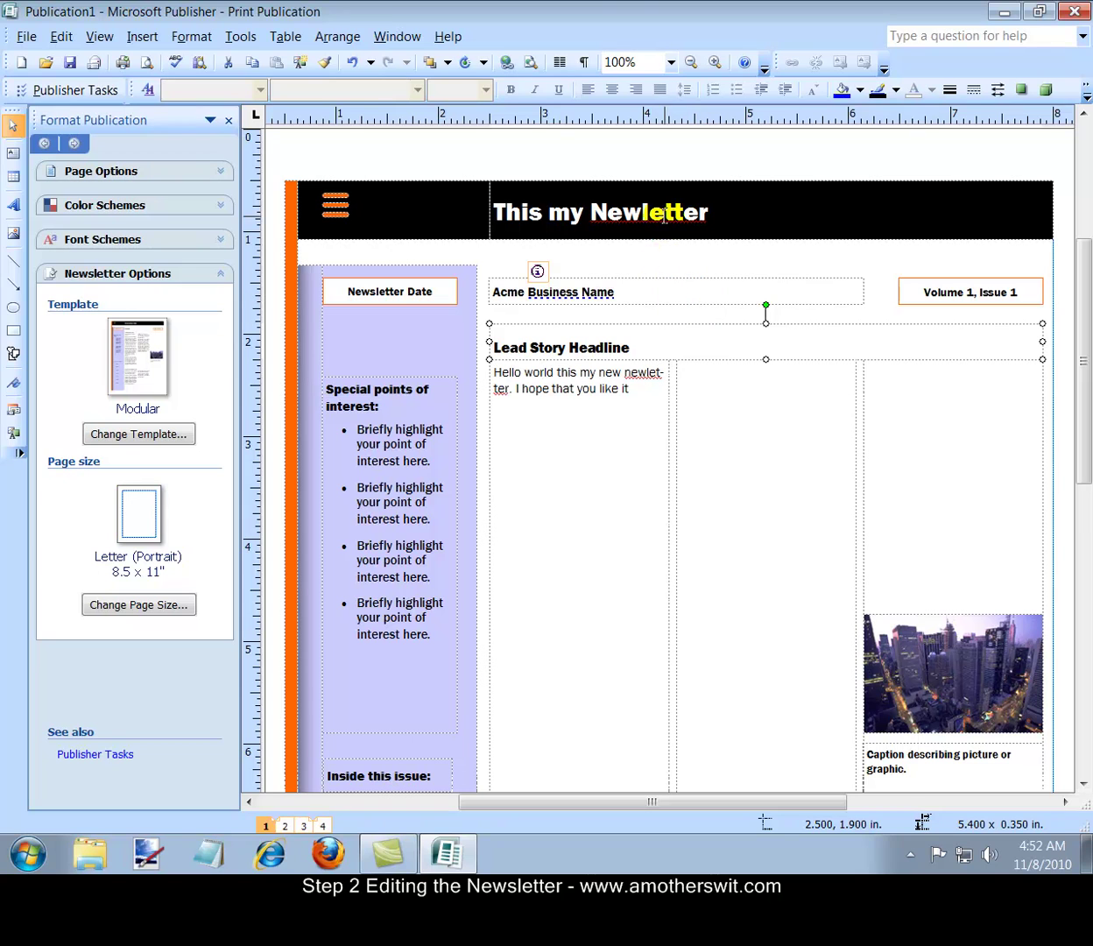
click(655, 278)
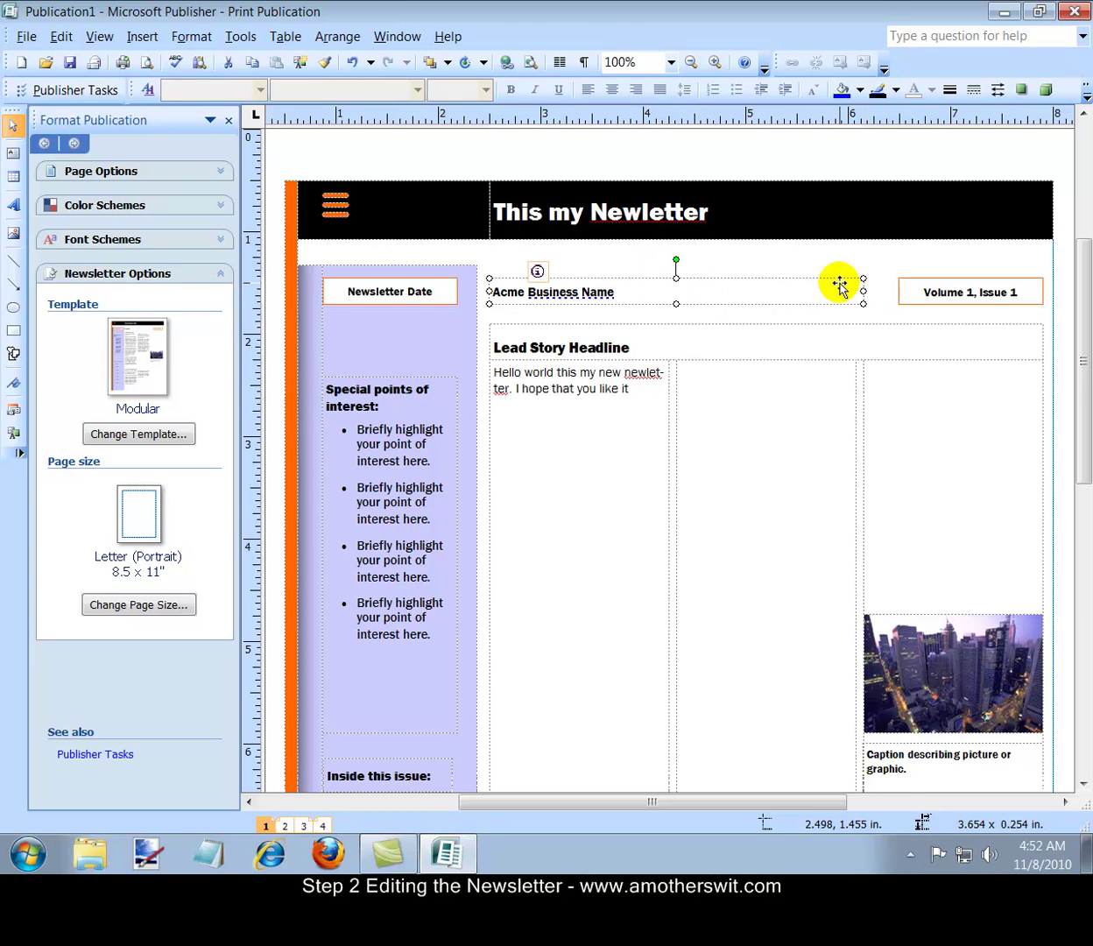
drag(863, 278, 886, 277)
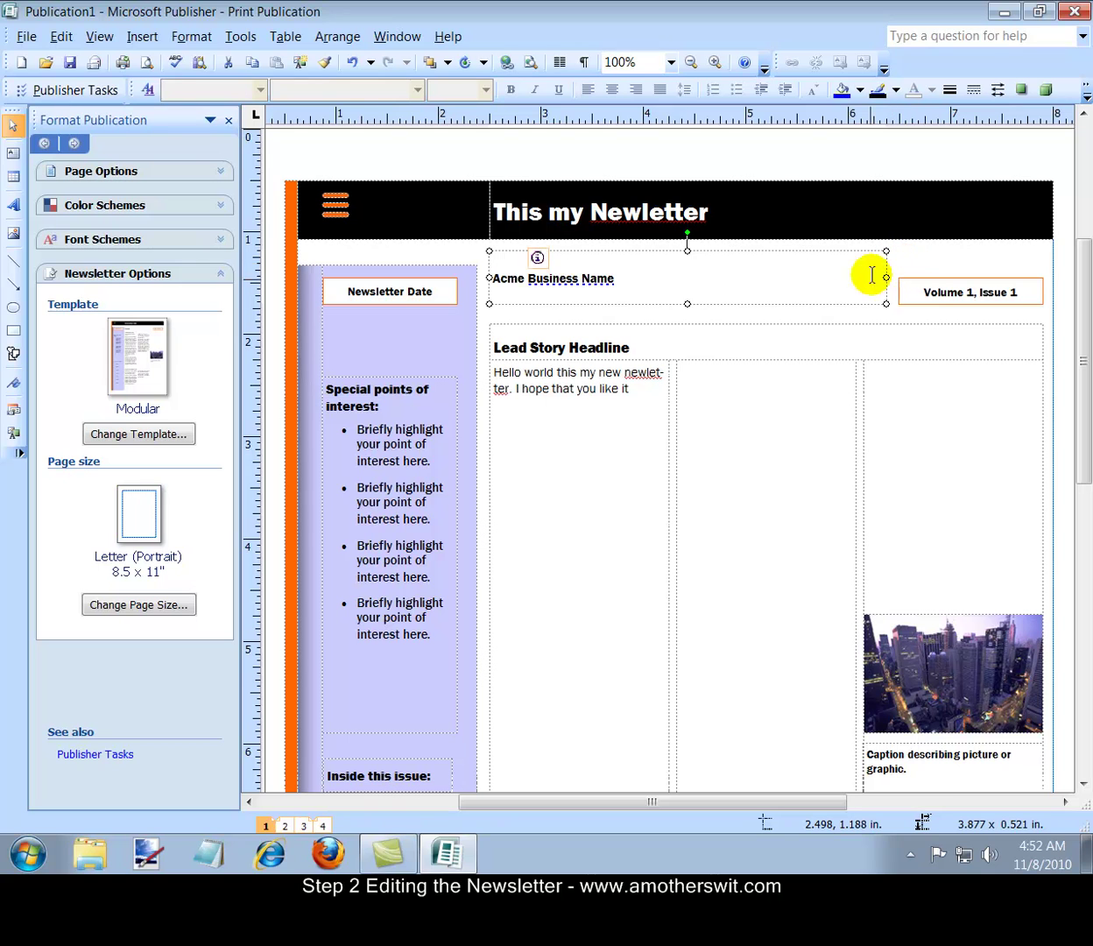
scroll(770, 445, down, 5)
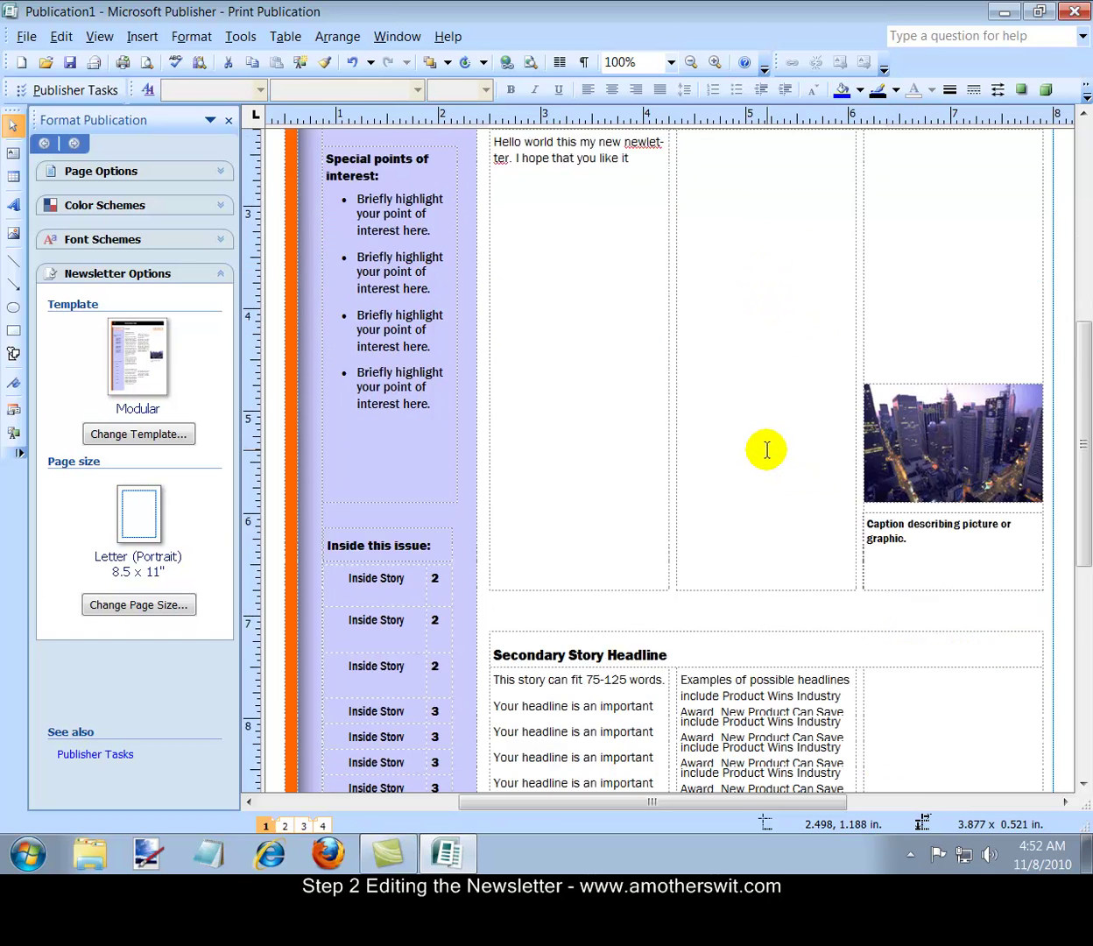
scroll(727, 416, down, 2)
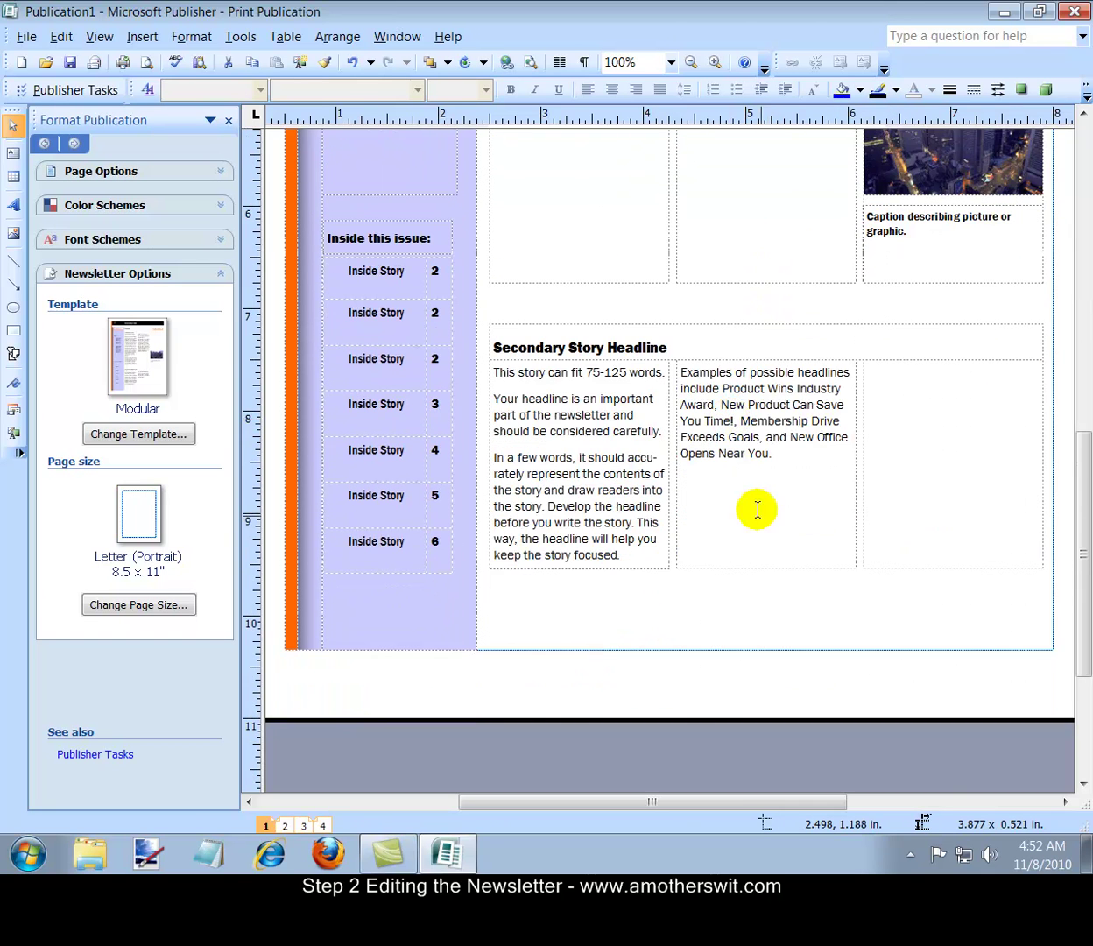
scroll(758, 510, up, 2)
scroll(758, 495, up, 1)
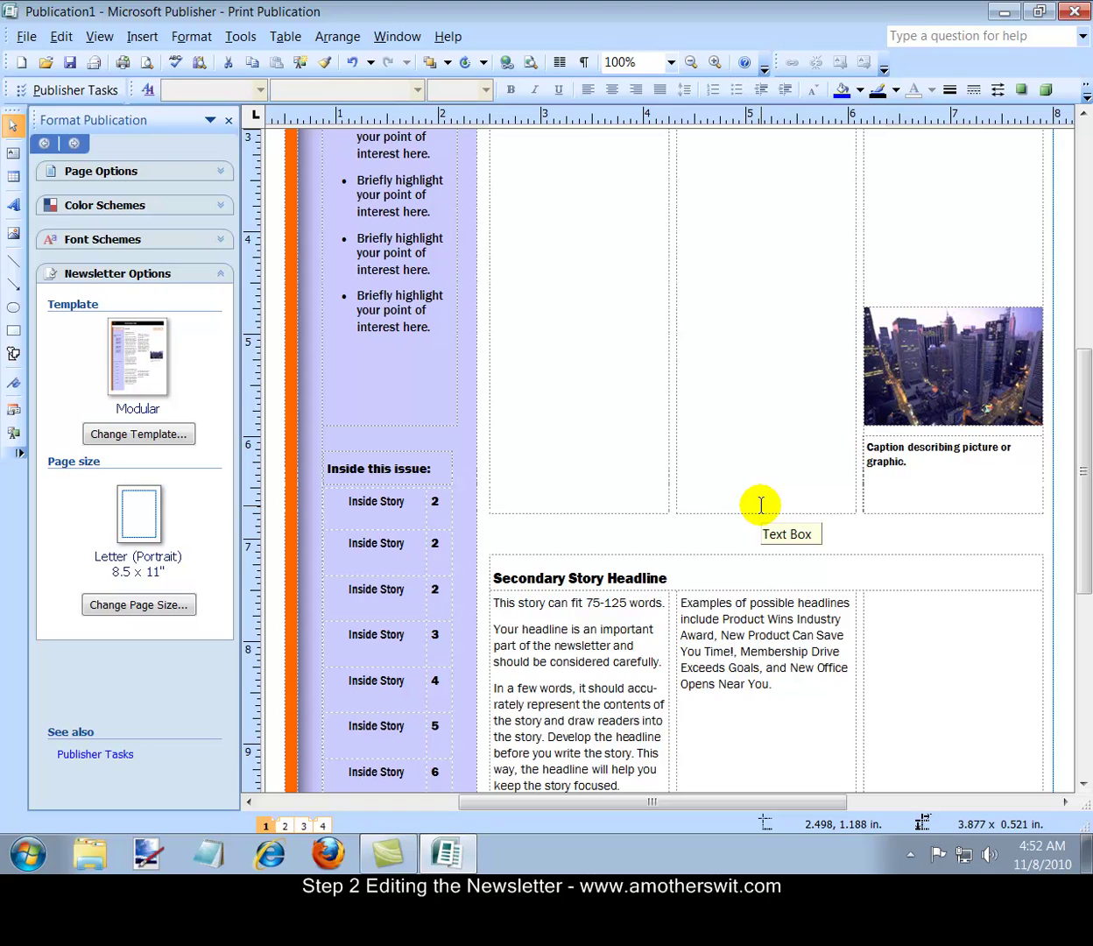
scroll(760, 504, up, 5)
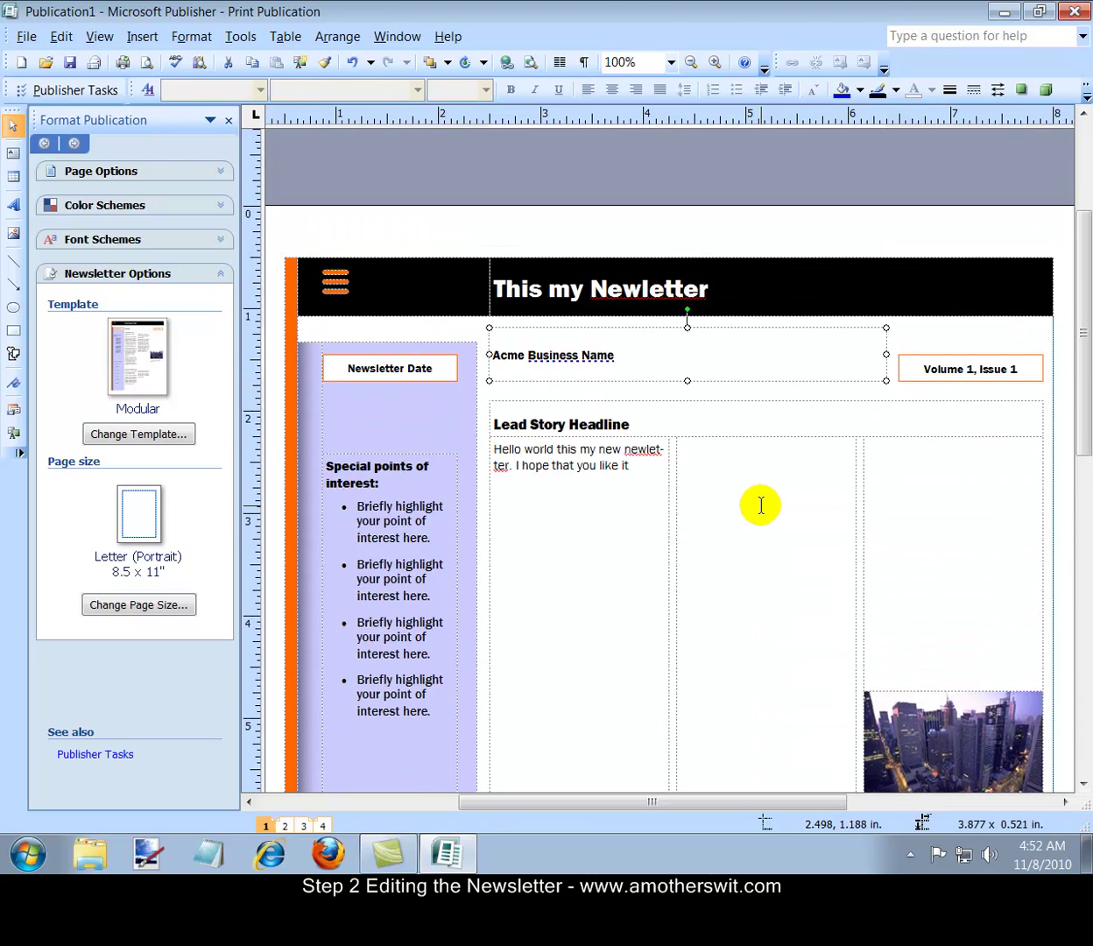
scroll(760, 504, down, 1)
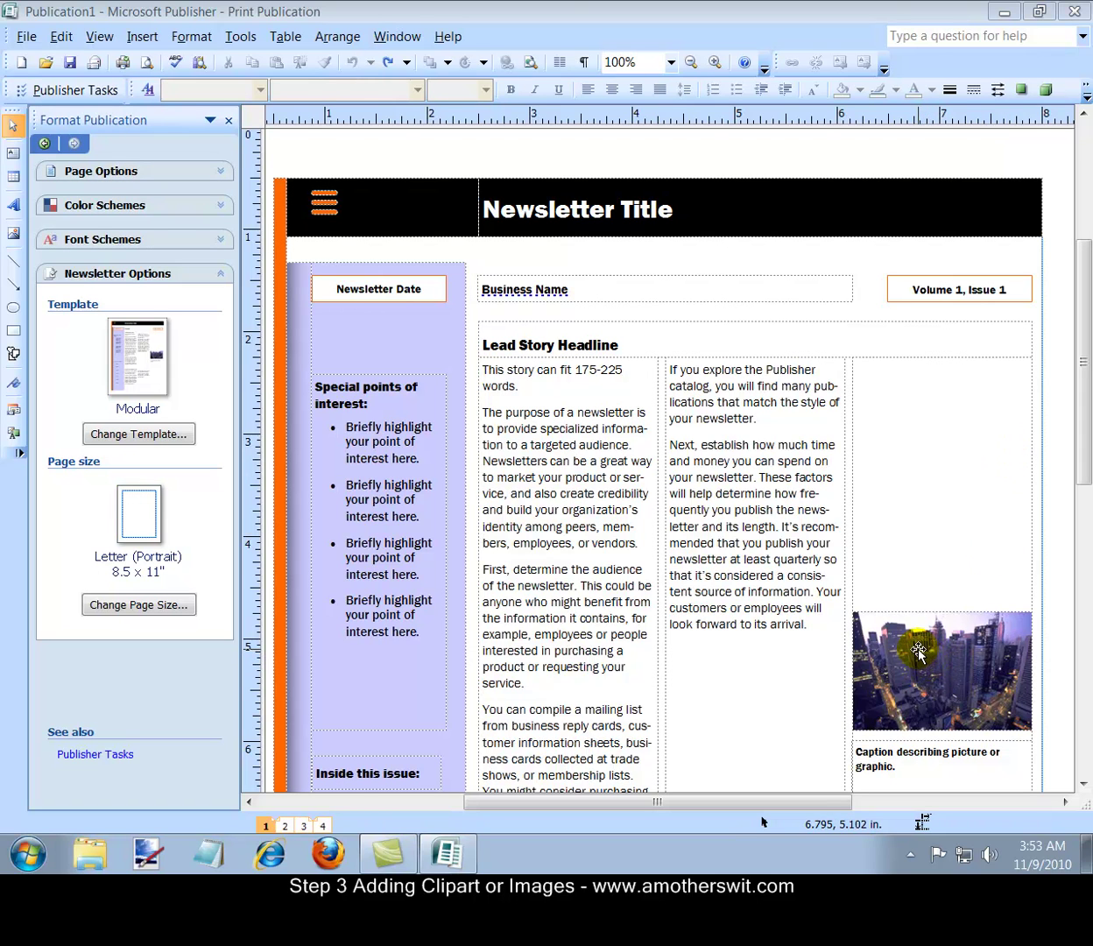
- With the city photo selected, insert the eye-exam clip art from the Clip Art pane
click(922, 647)
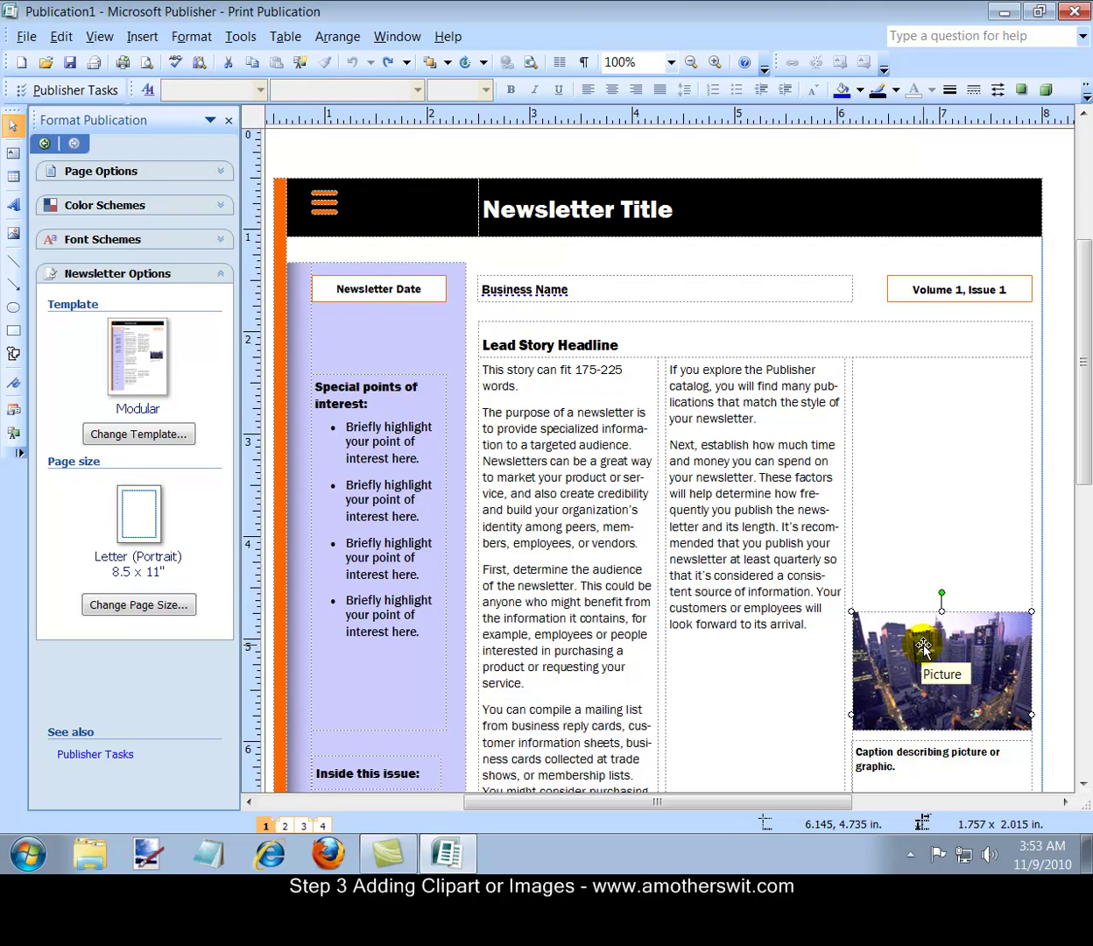
click(143, 36)
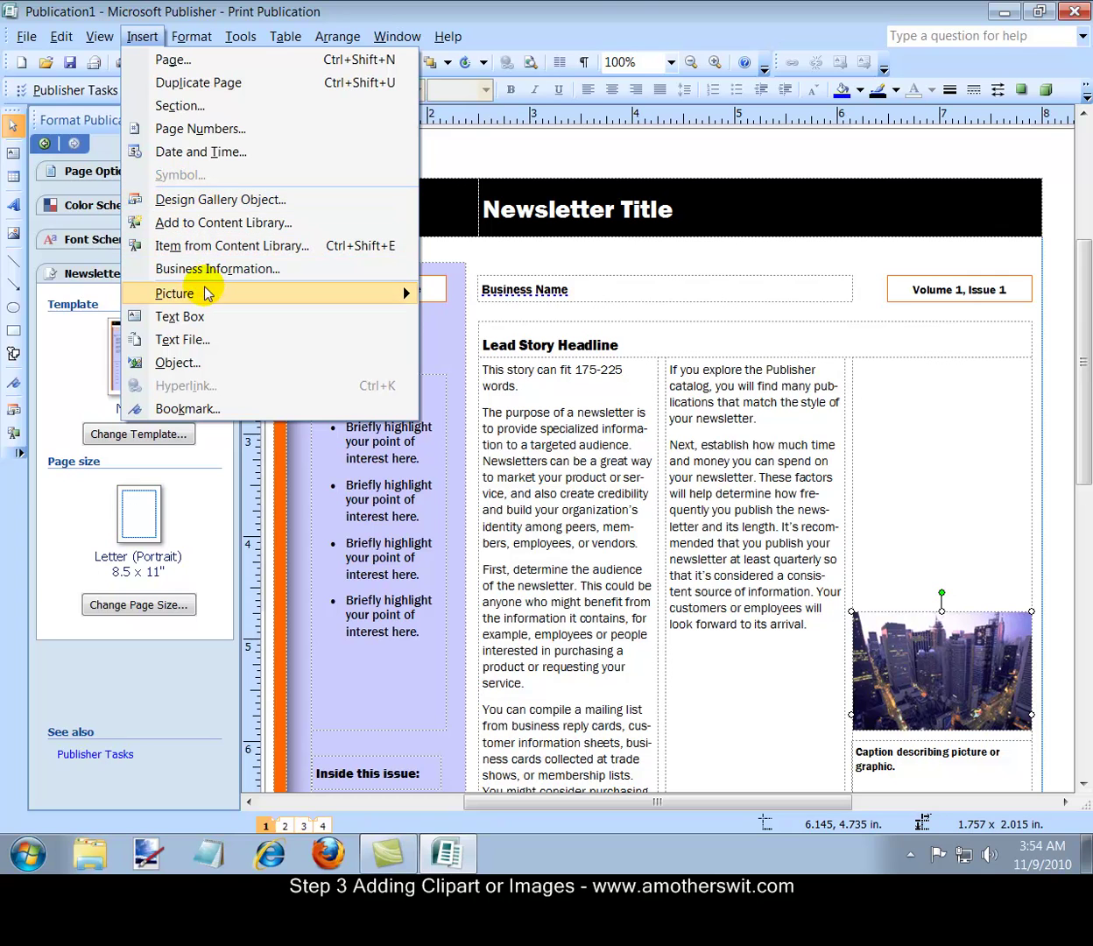
mouse_move(208, 293)
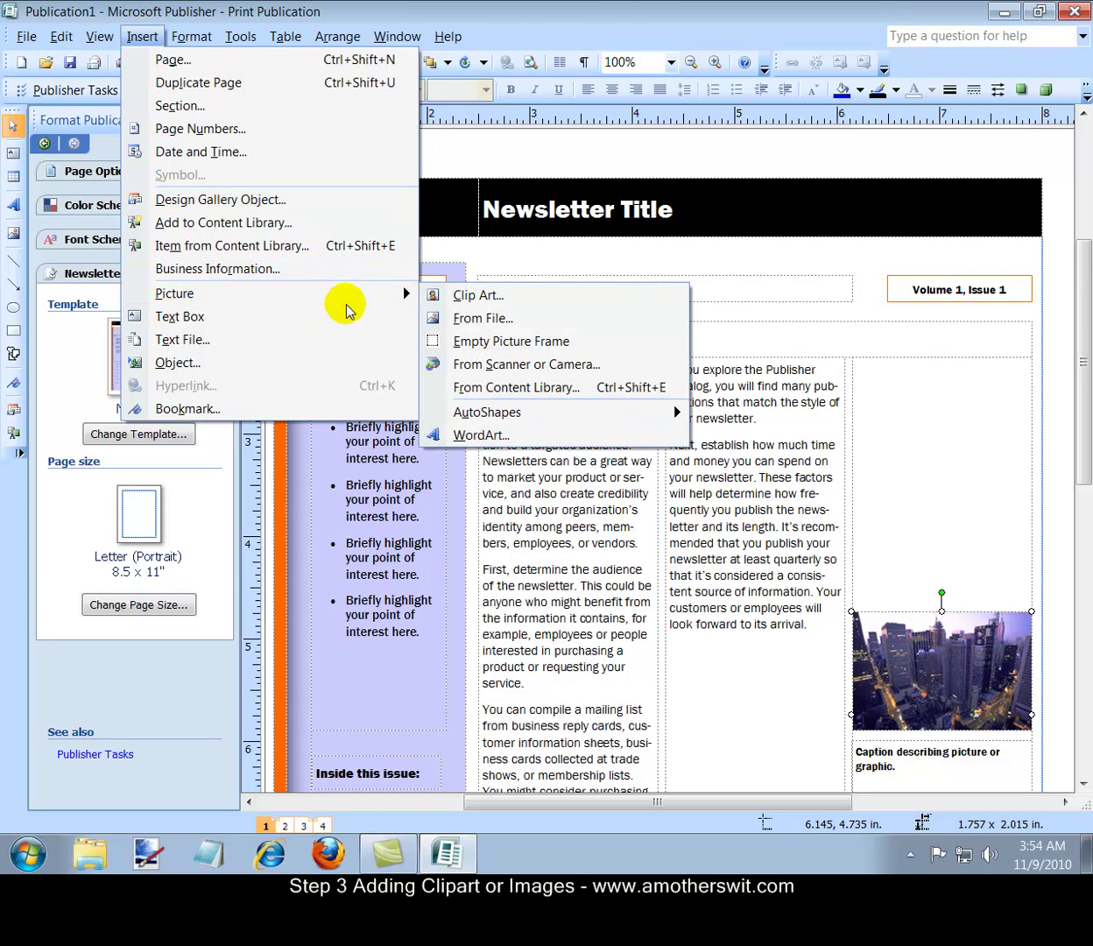
click(497, 295)
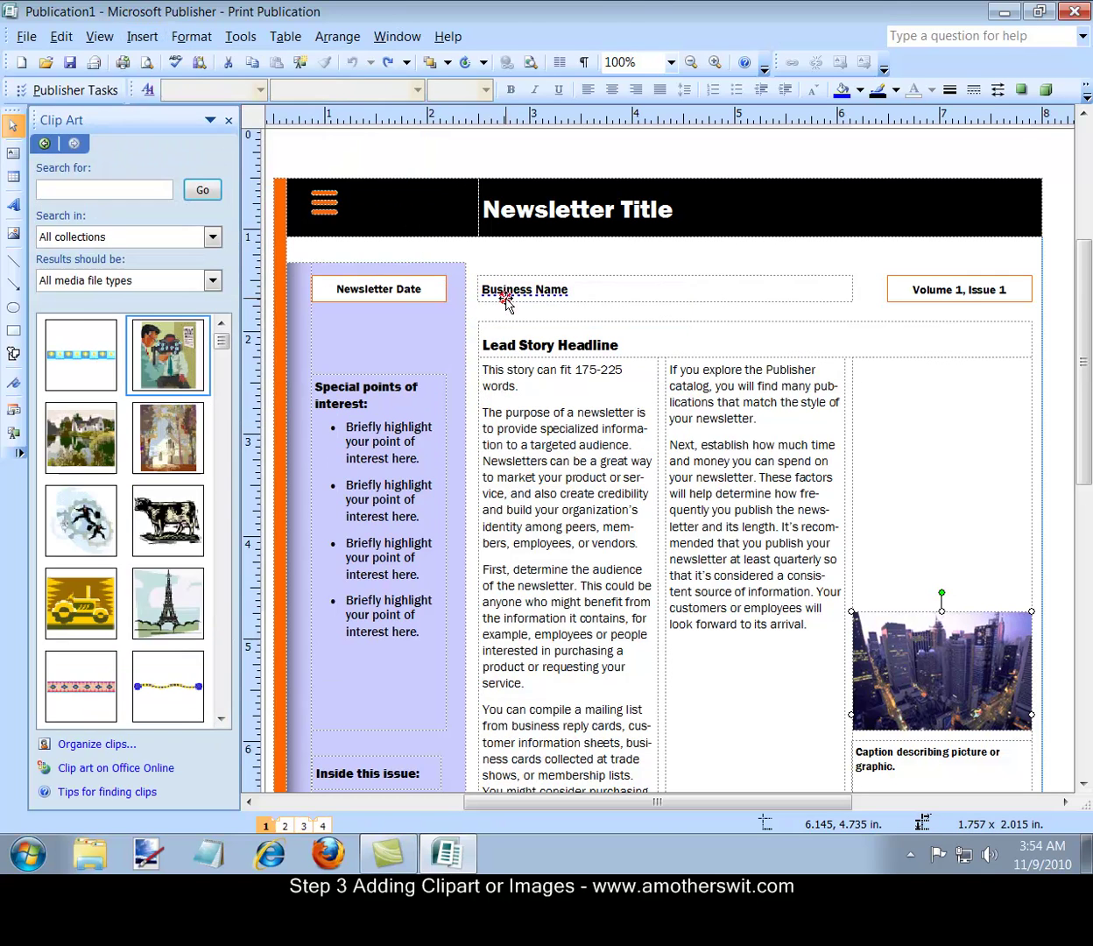
mouse_move(200, 378)
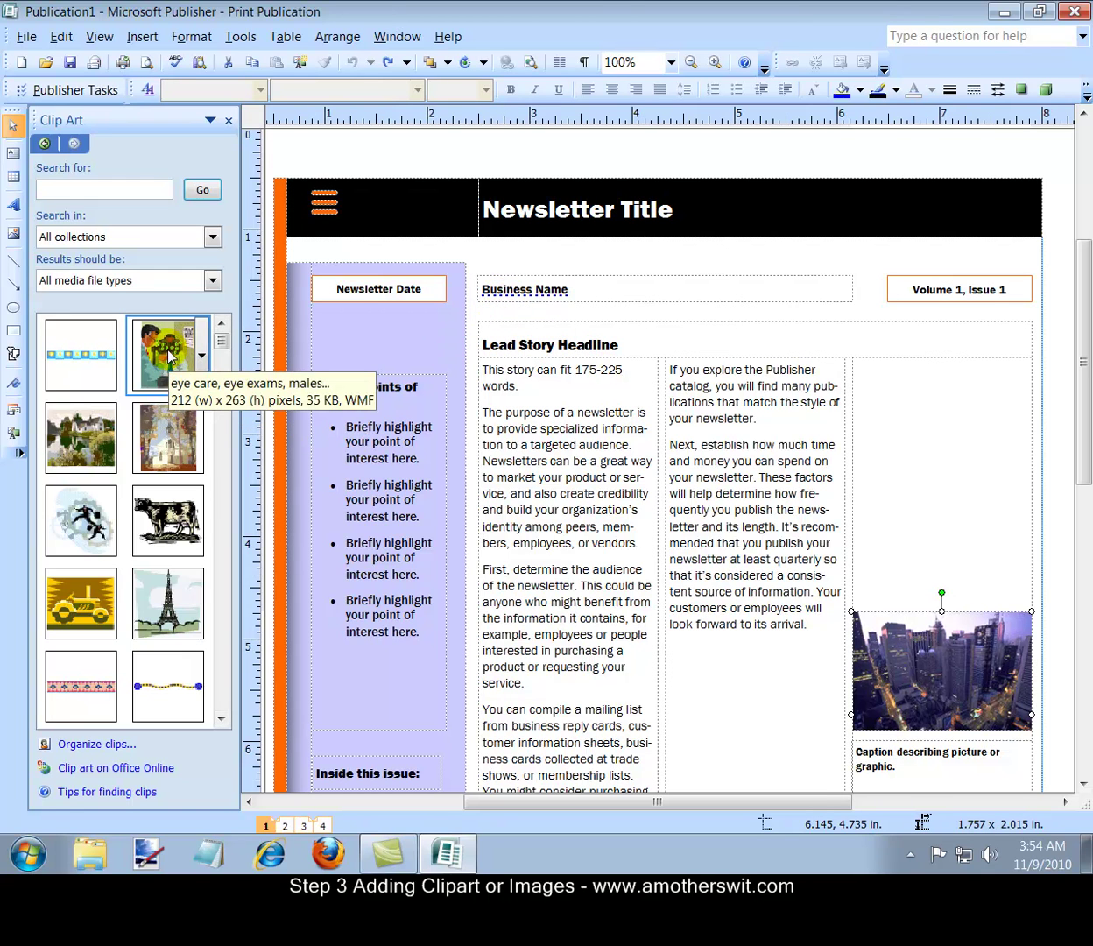
click(169, 354)
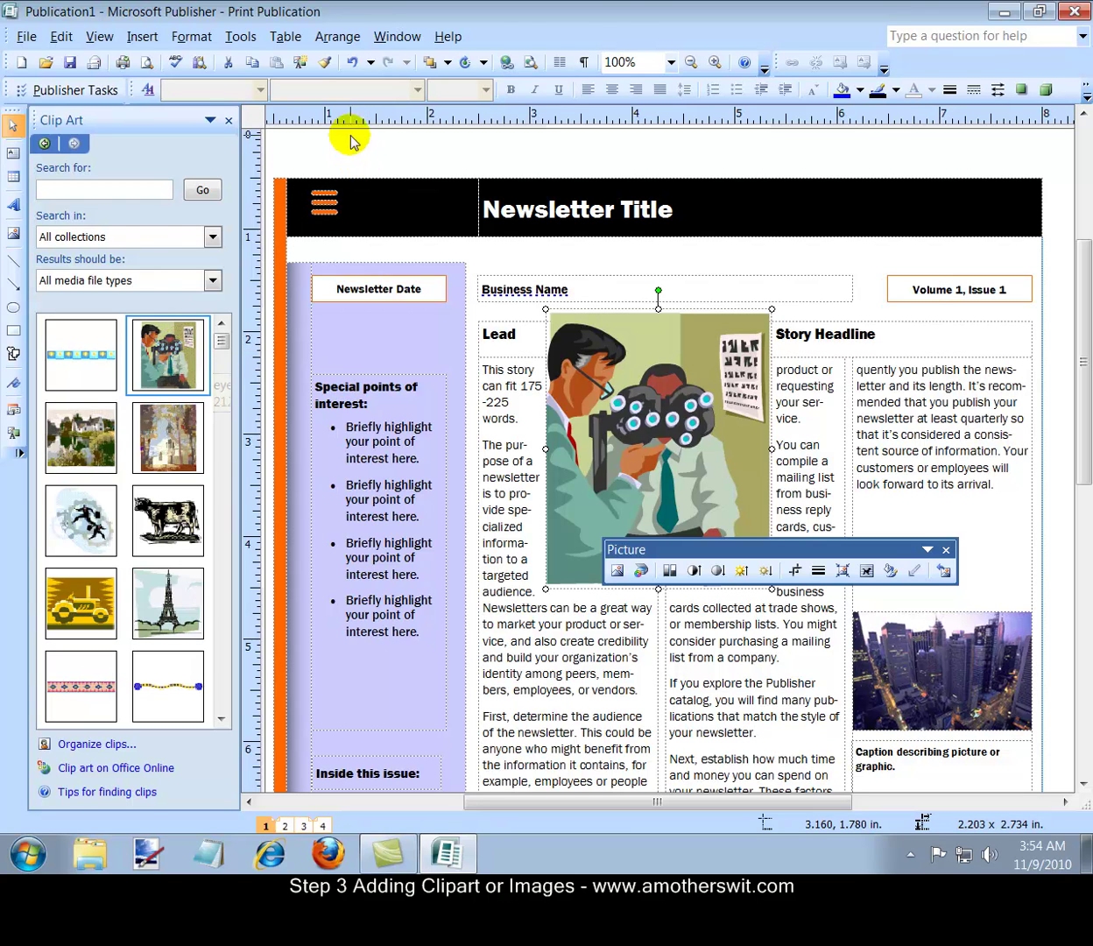
- Undo the stray clip art and swap the city photo for the eye-exam clip art
click(352, 65)
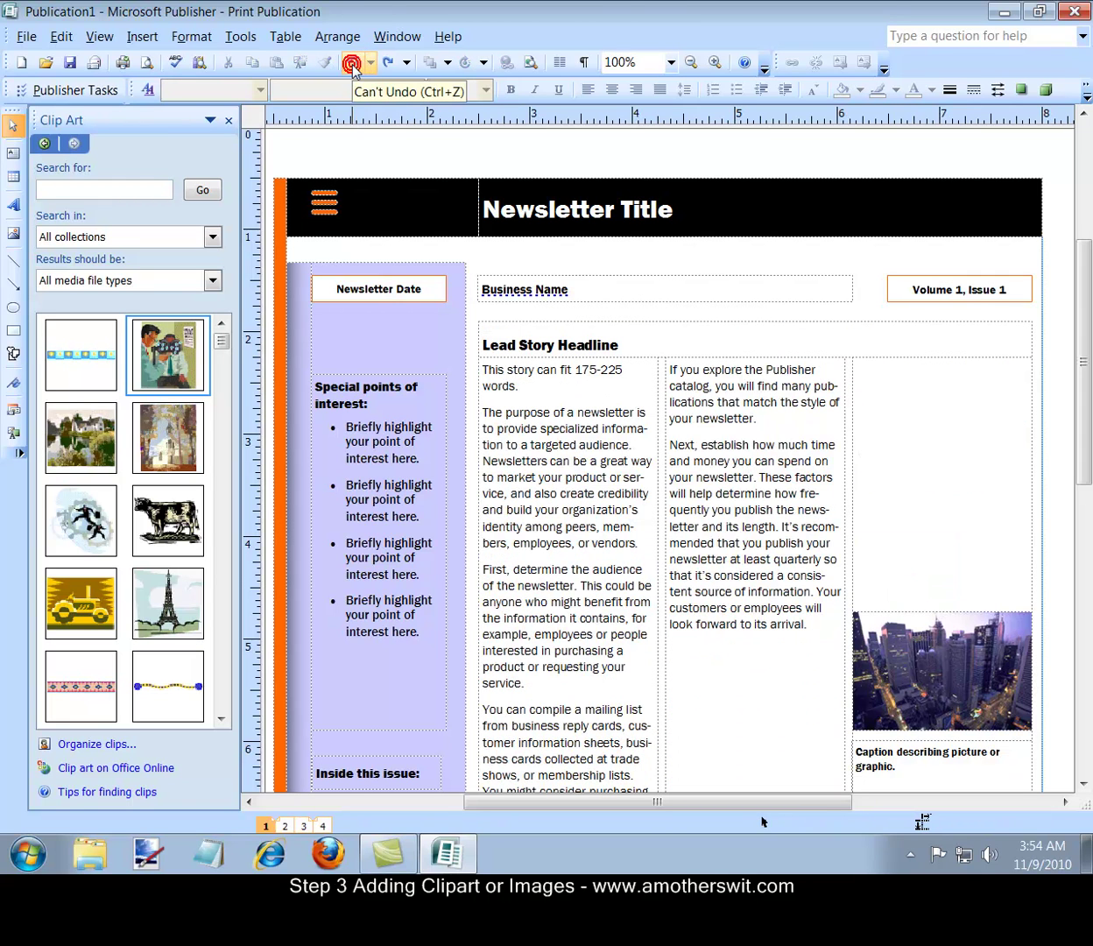
click(931, 642)
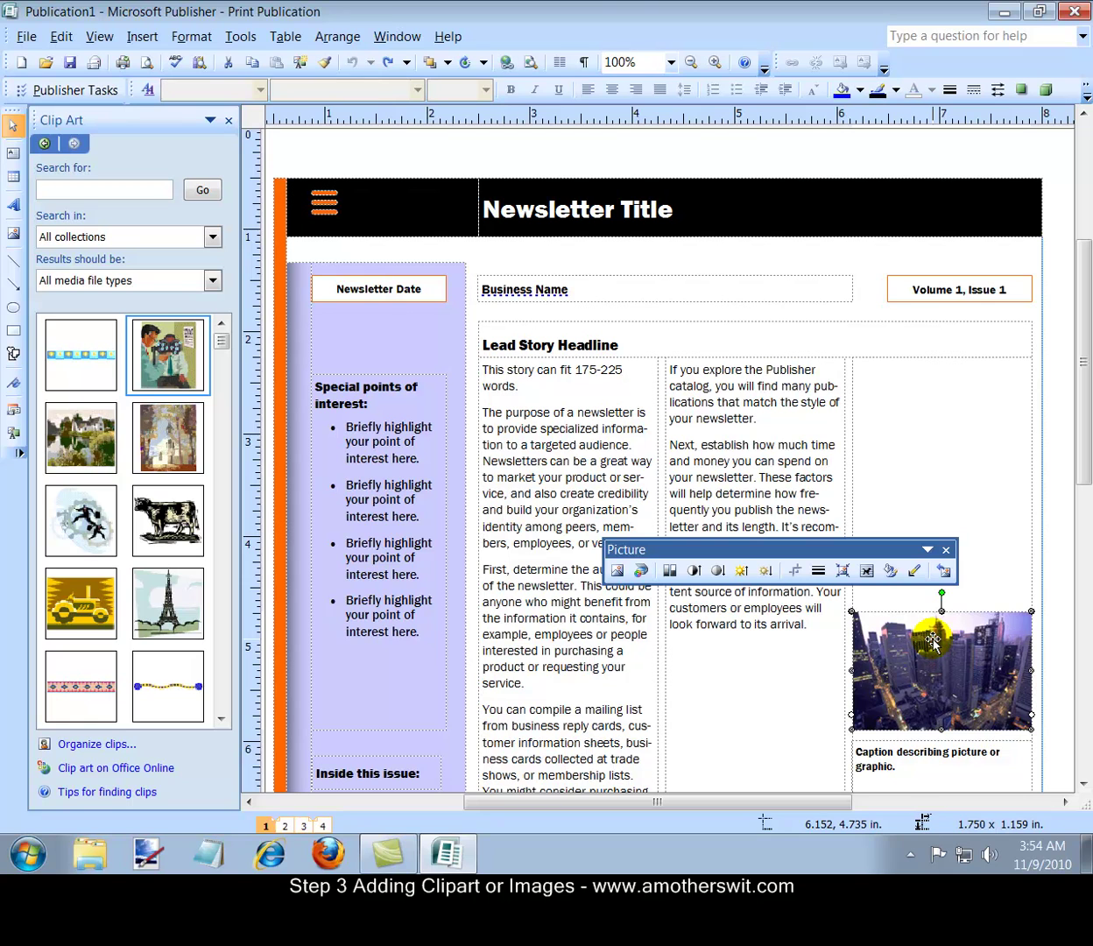
right_click(932, 643)
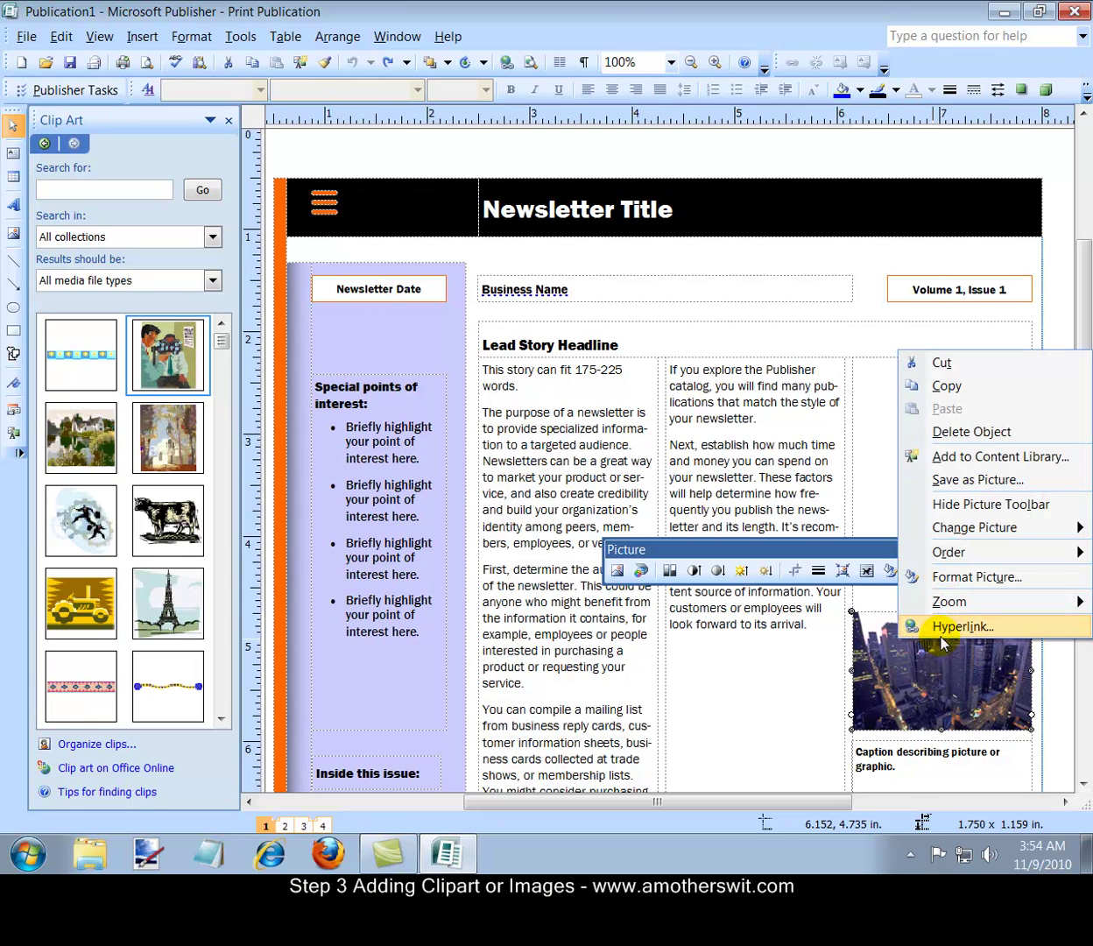
mouse_move(977, 532)
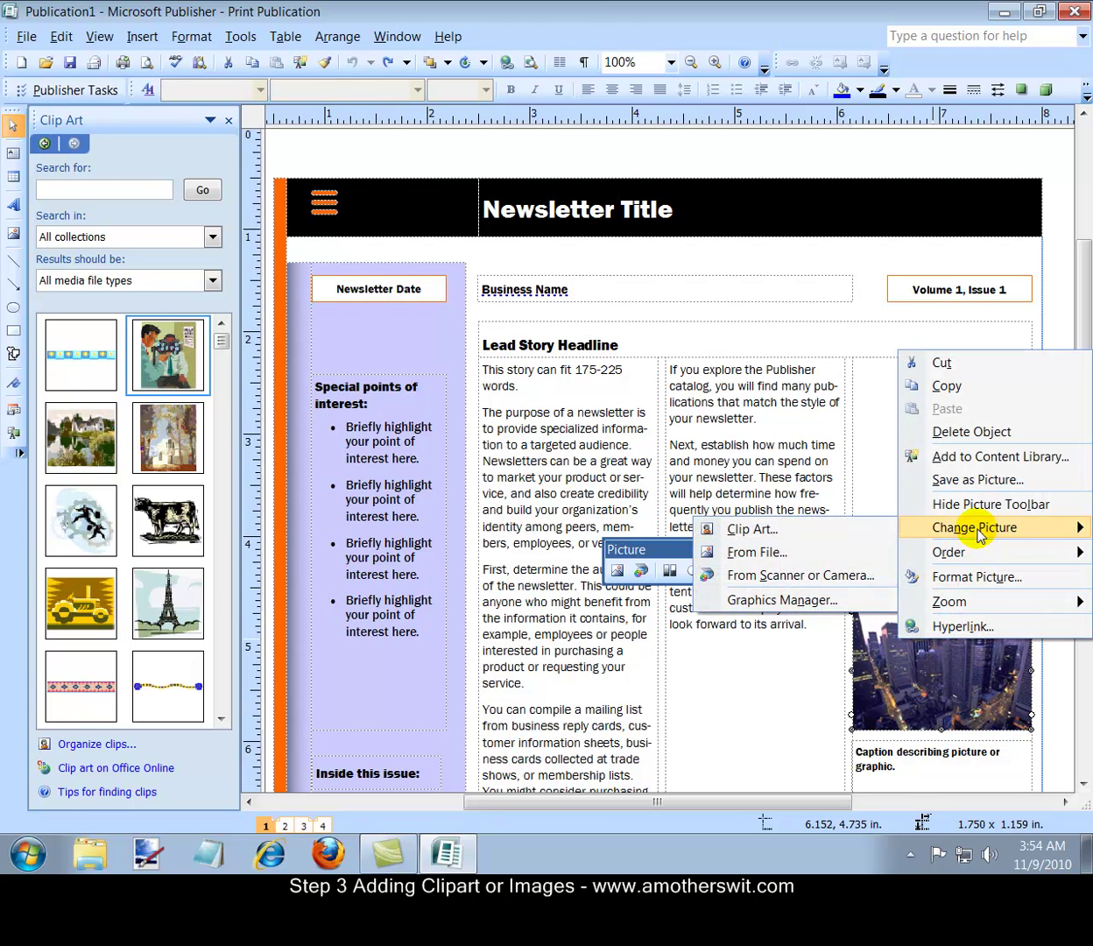
click(786, 528)
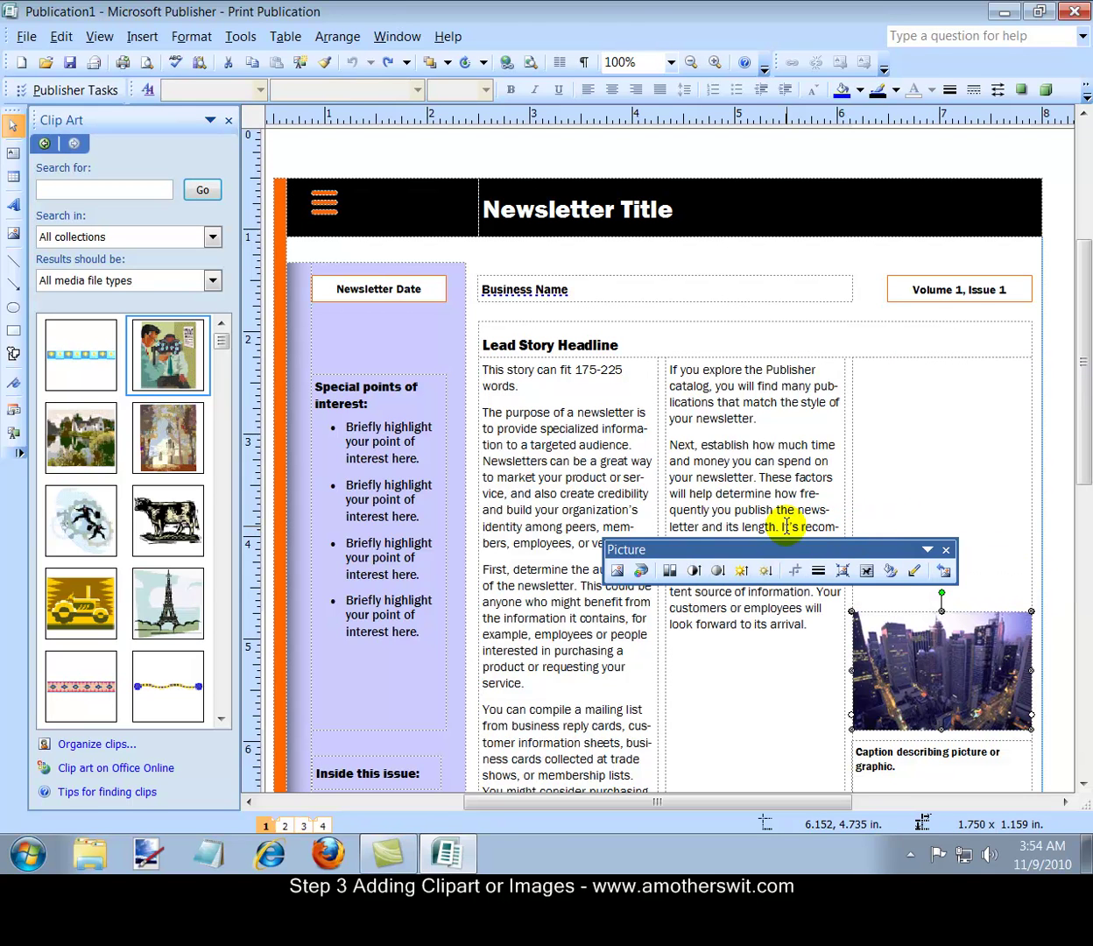
click(168, 361)
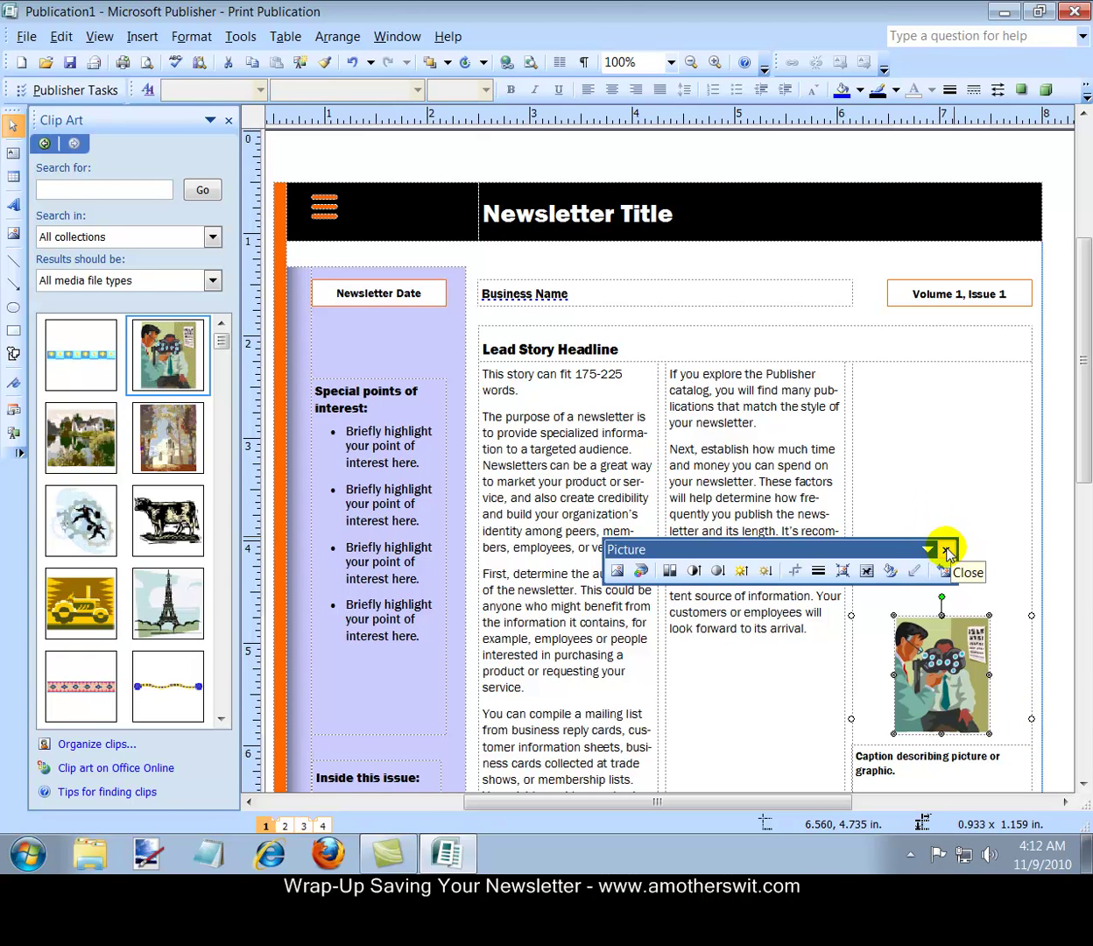
- Close the floating Picture toolbar and deselect the clip art
click(946, 551)
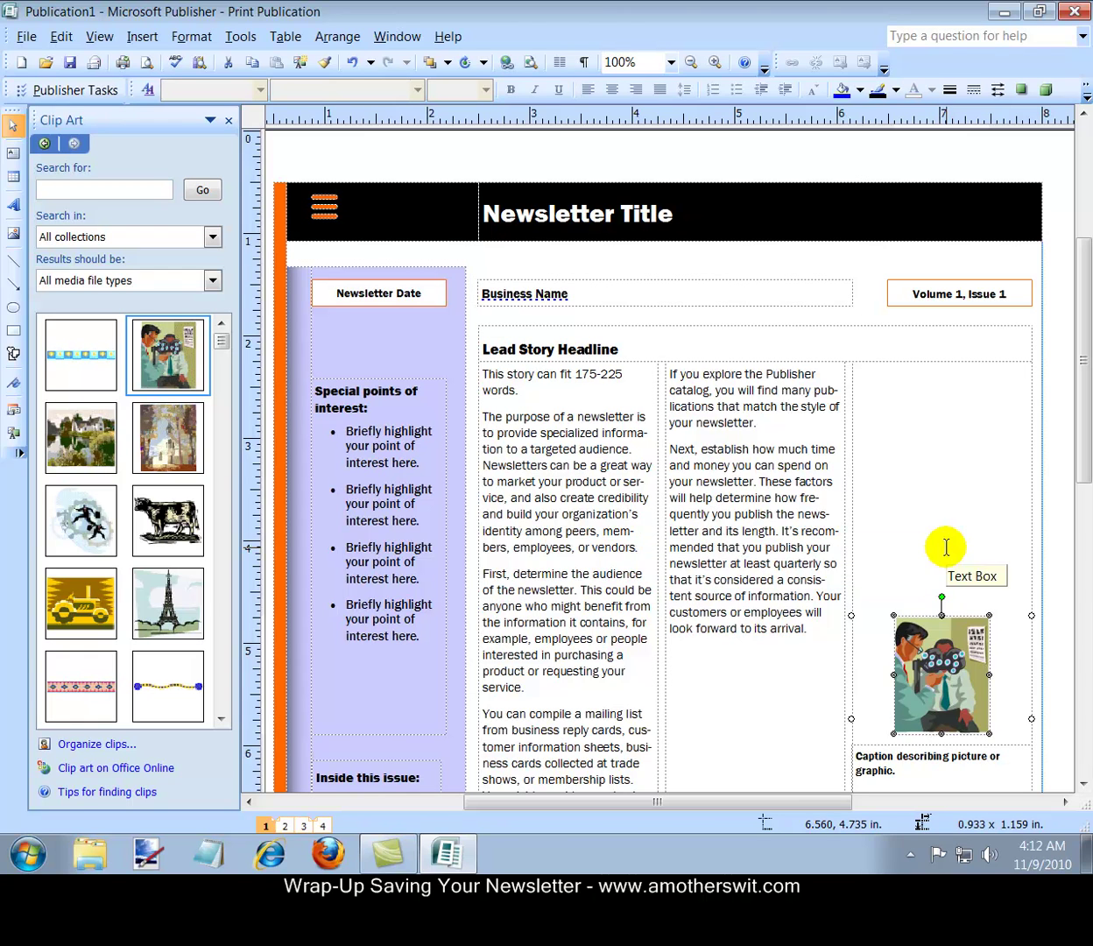
click(974, 548)
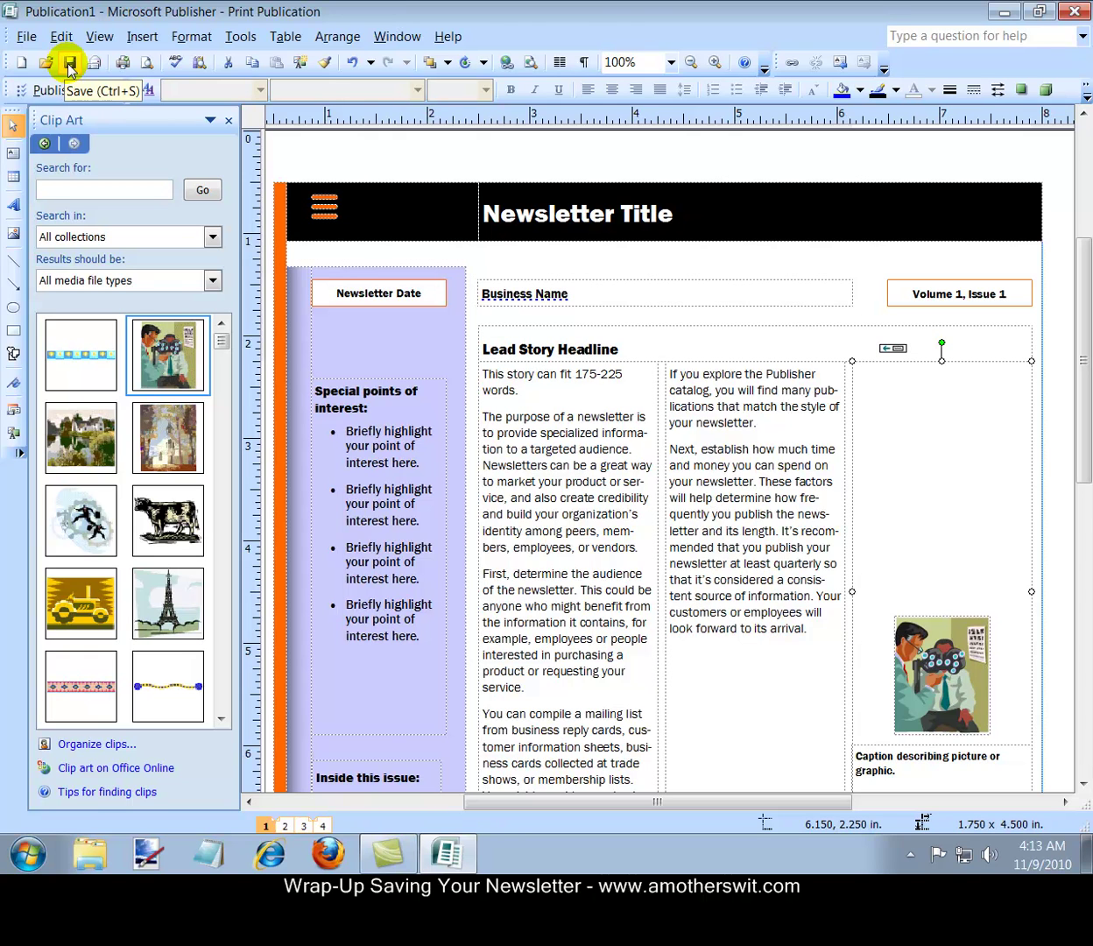
- Save the newsletter as 'MyPublication' in the Documents library
click(25, 36)
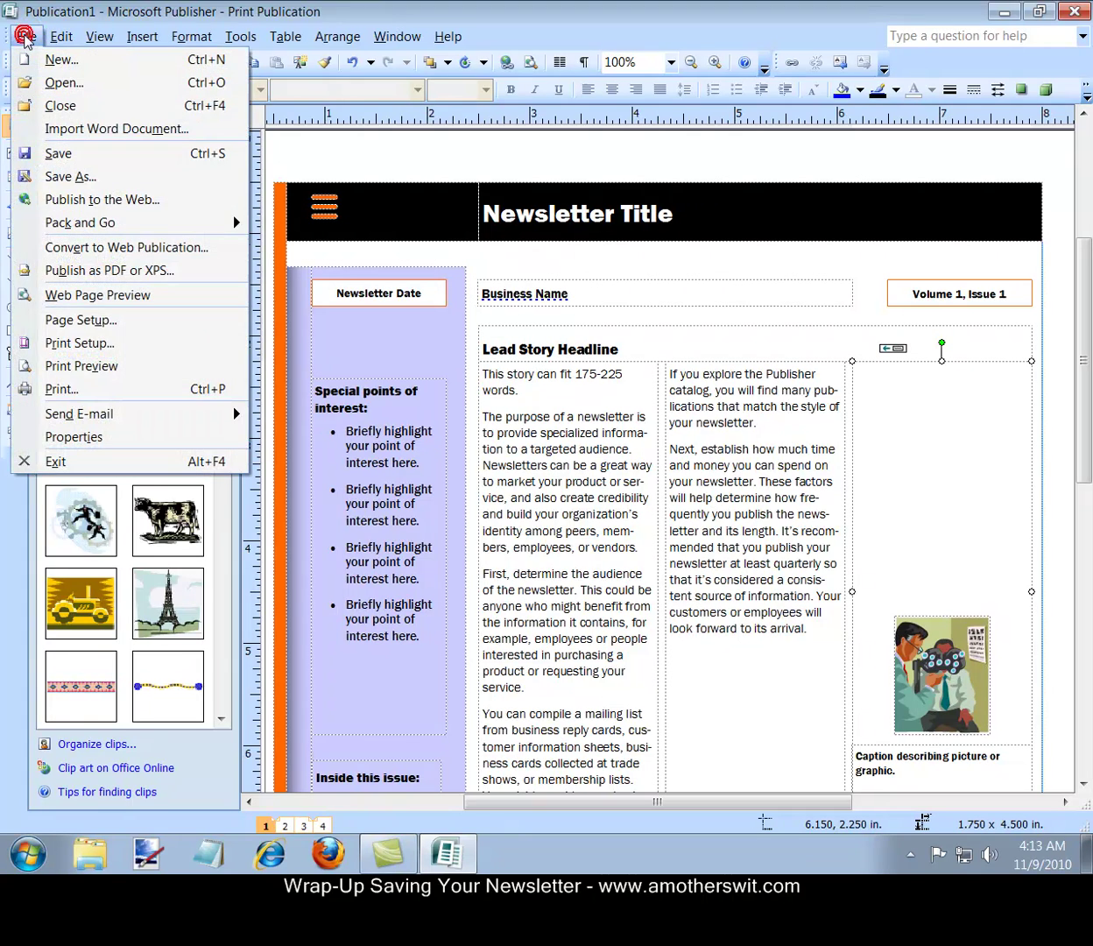
click(73, 156)
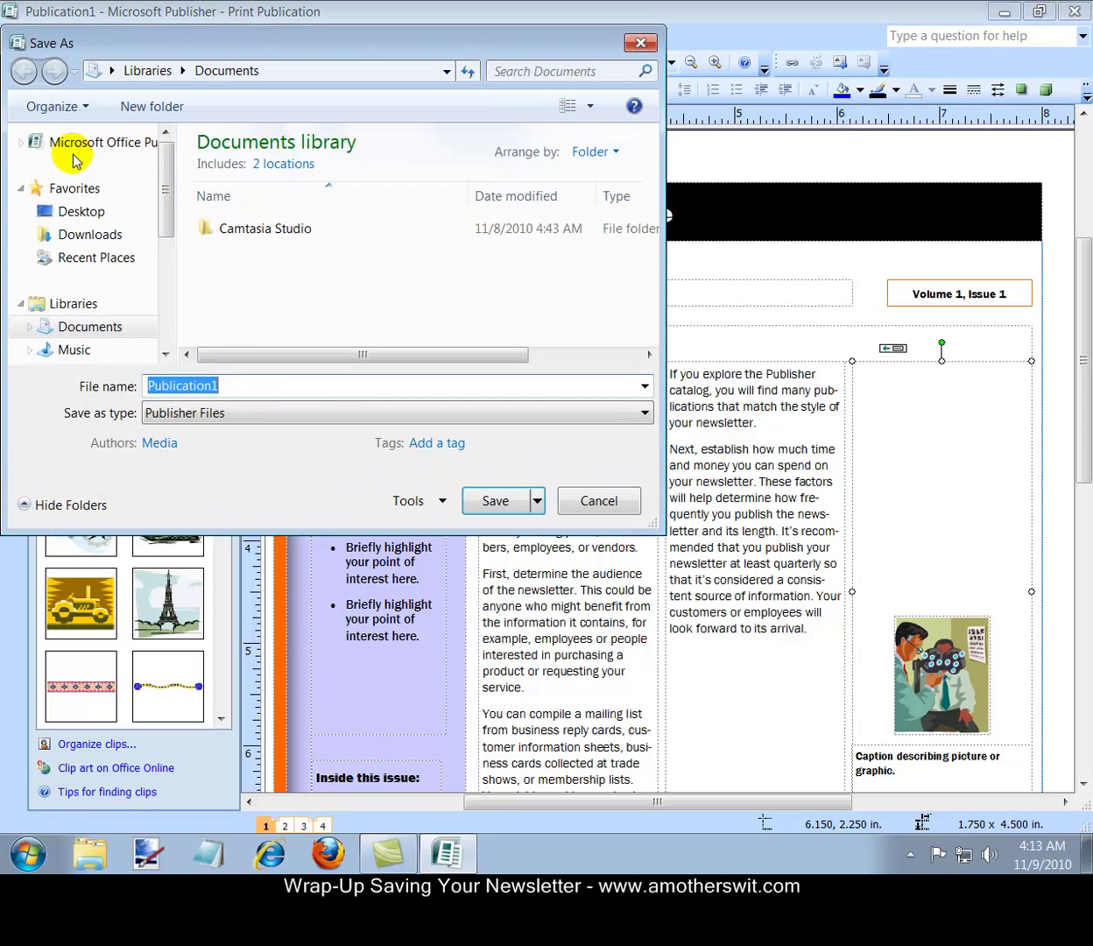
click(236, 388)
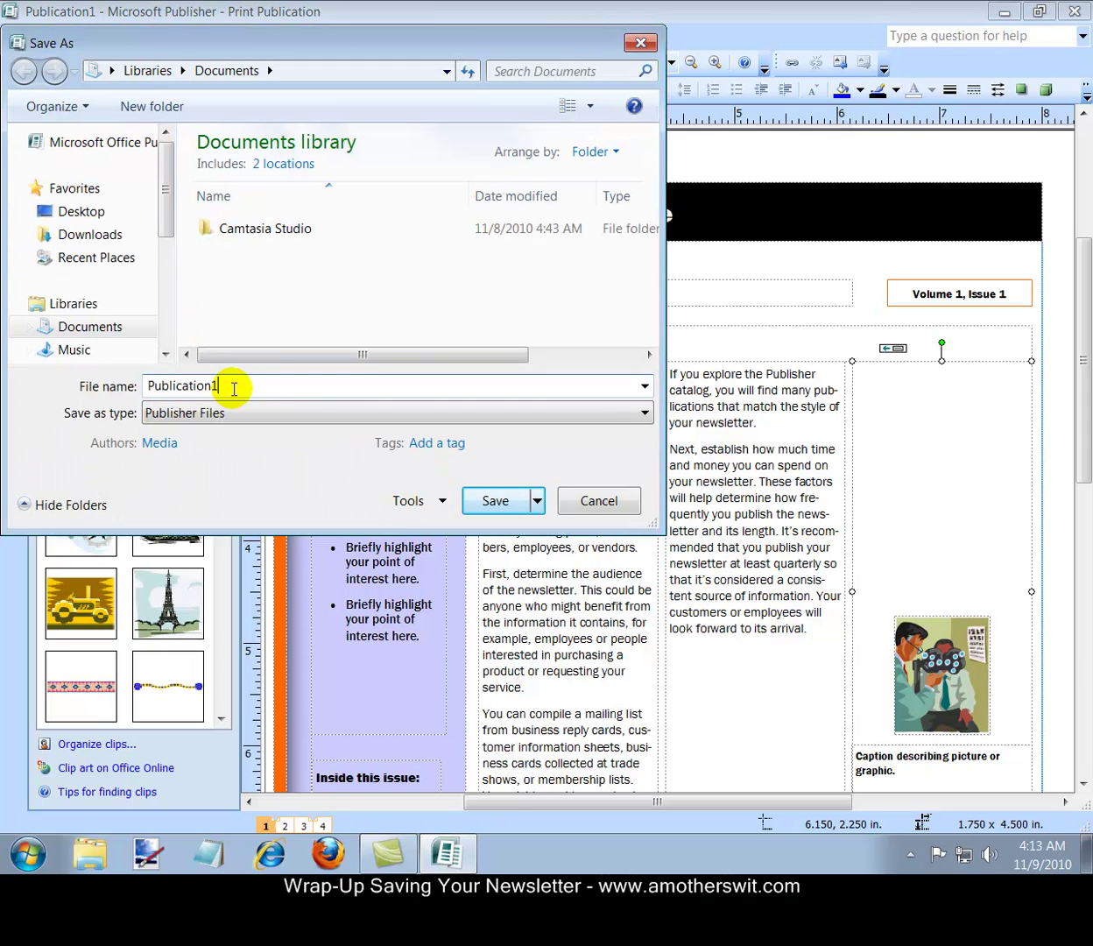
key(BackSpace)
key(Home)
text(my)
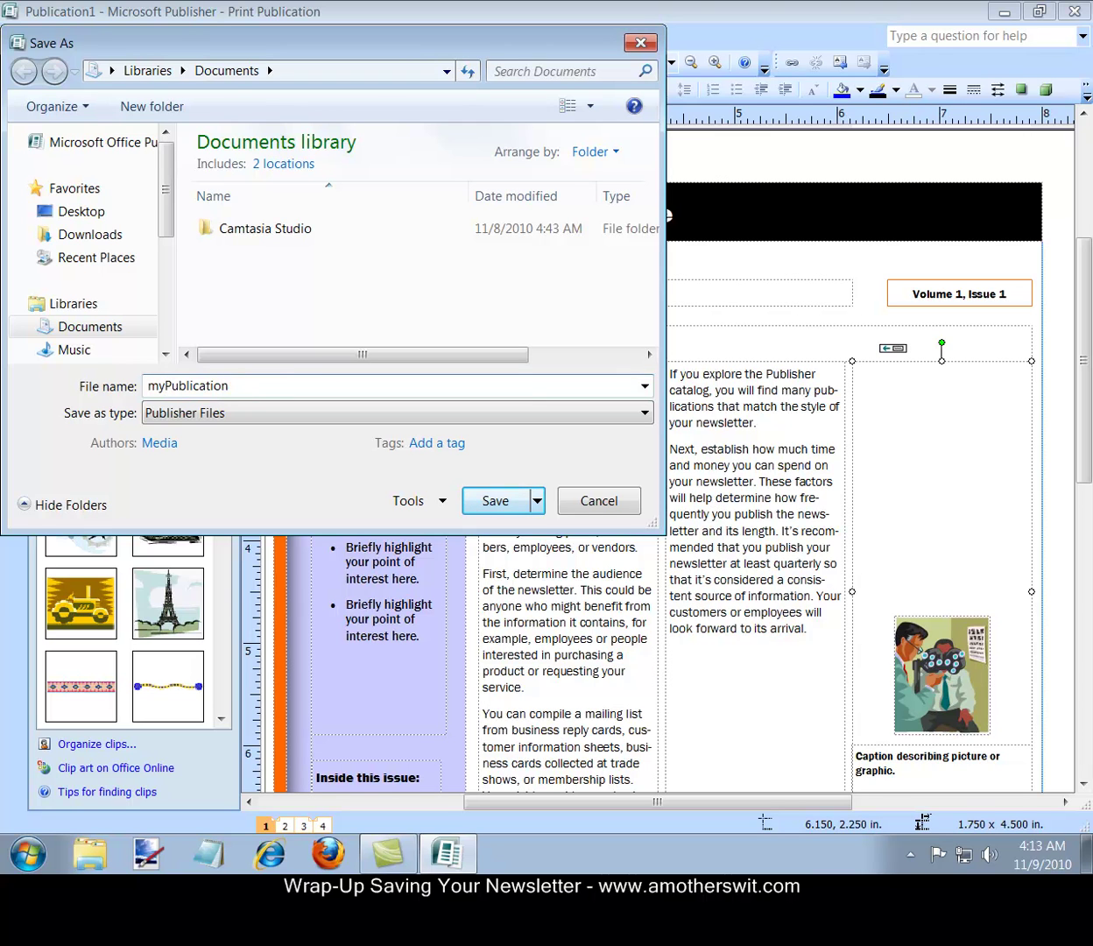
text(M)
key(Delete)
key(End)
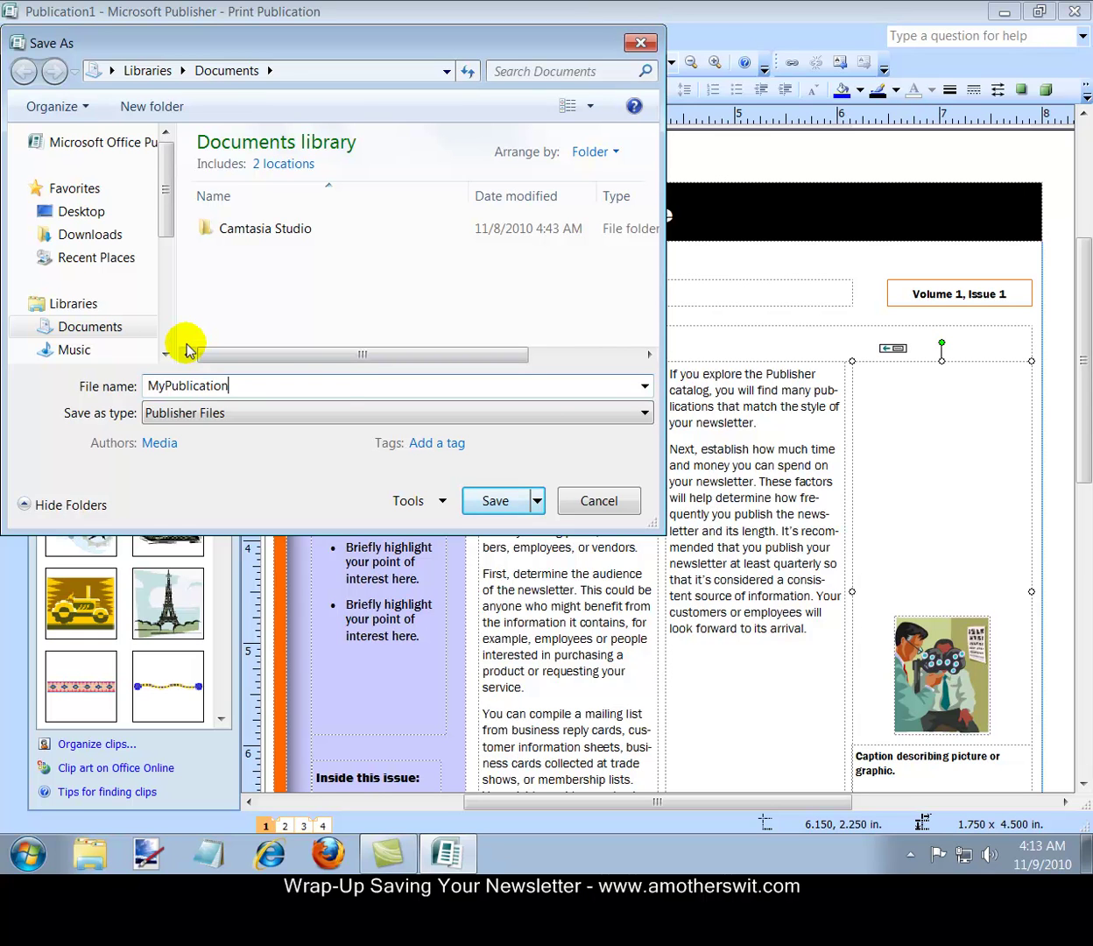
click(493, 506)
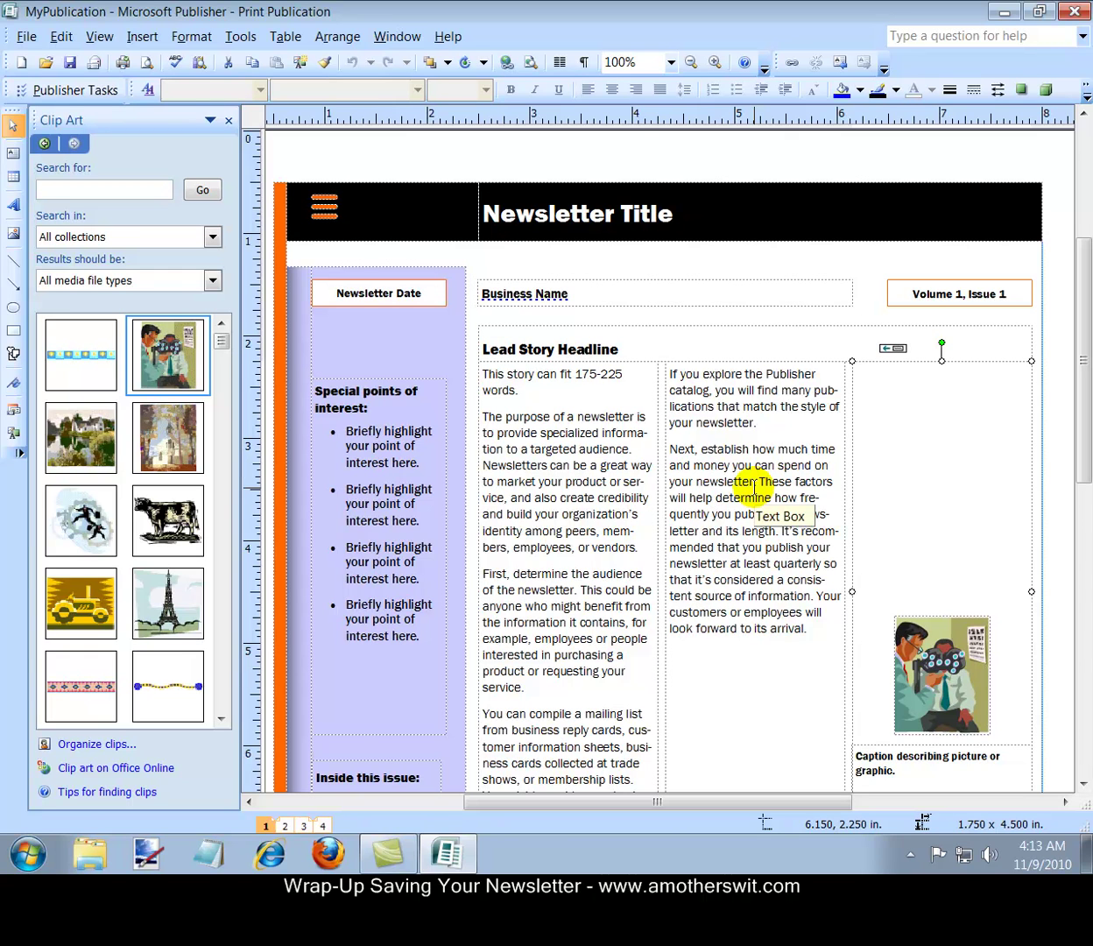
click(23, 41)
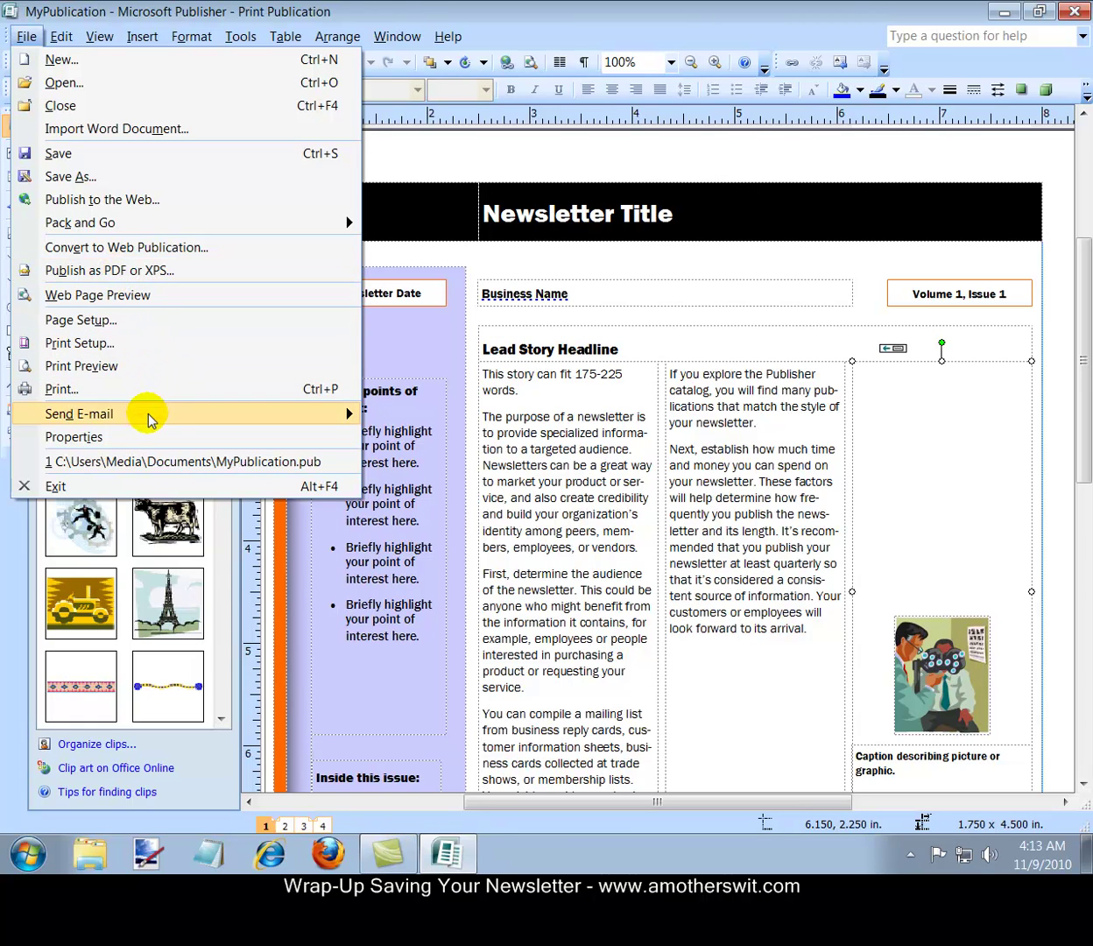
mouse_move(149, 420)
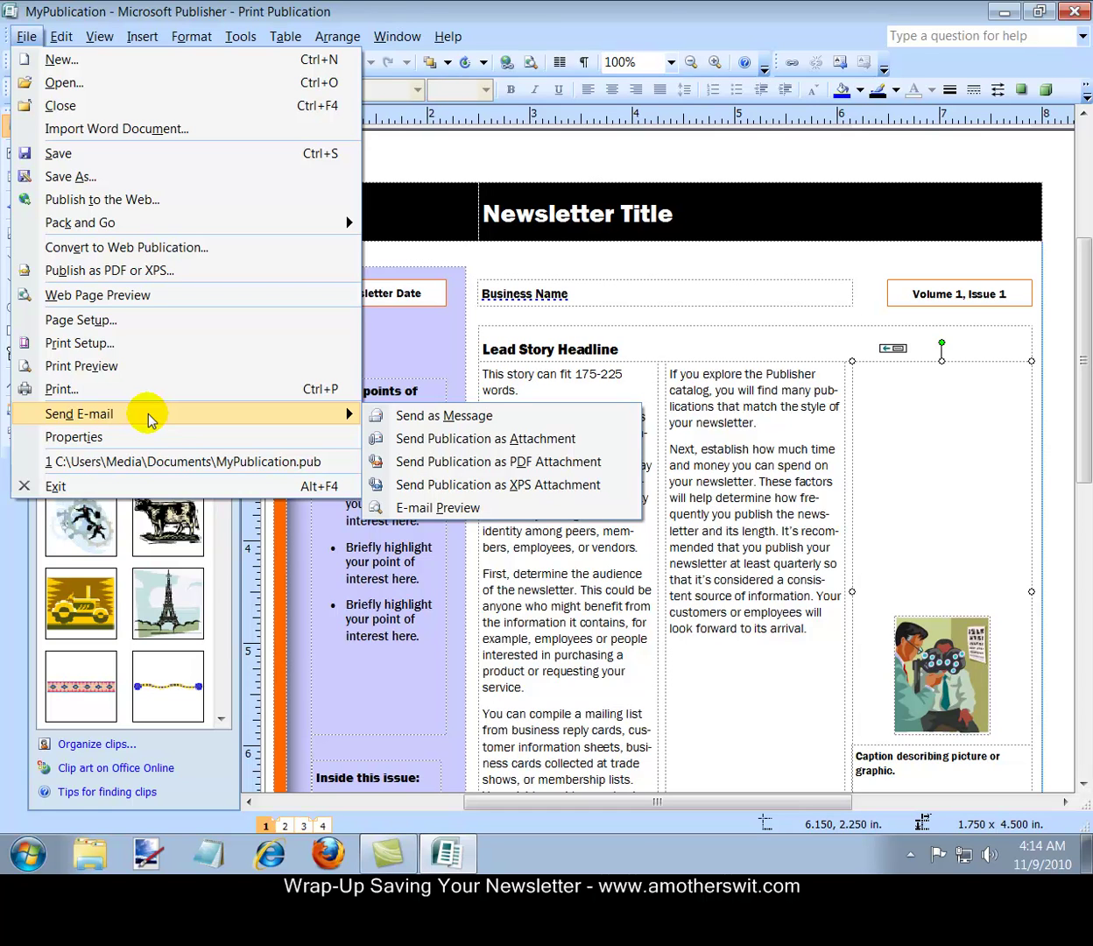
click(814, 9)
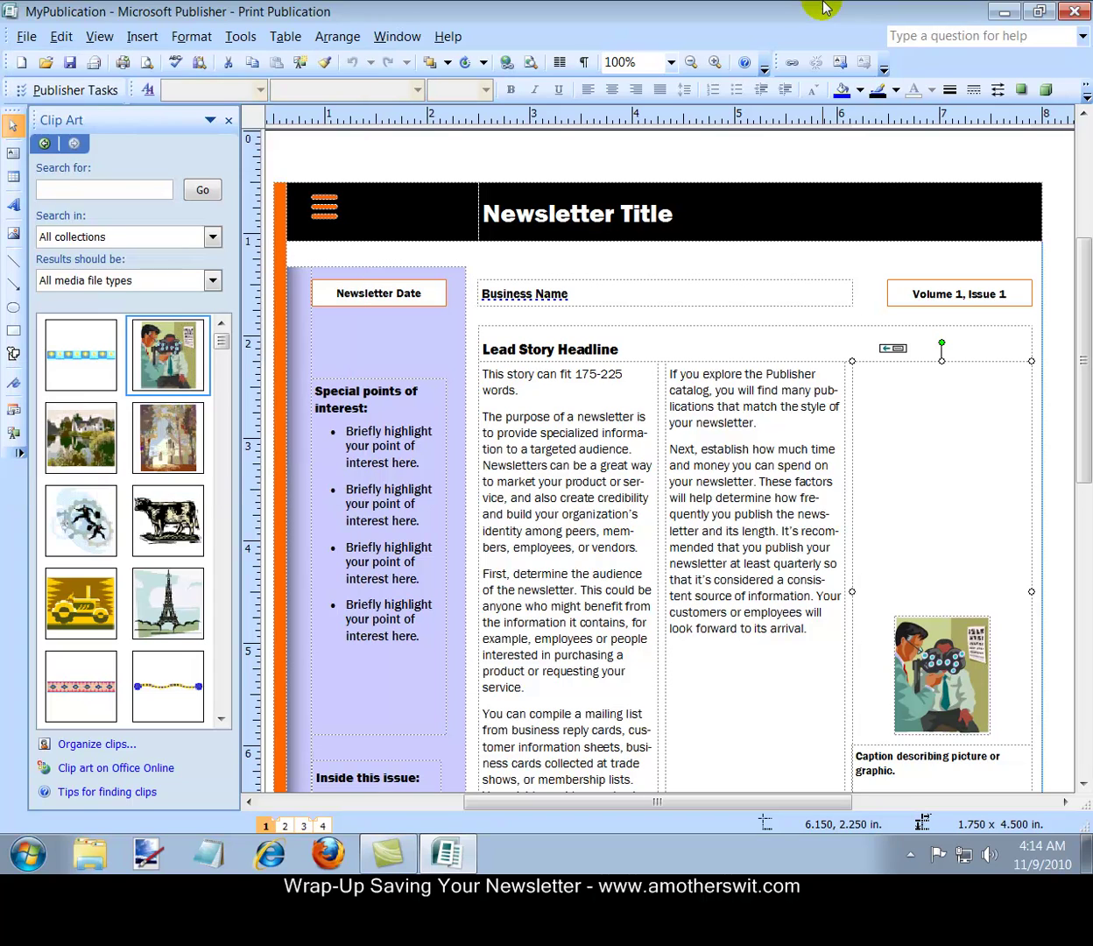